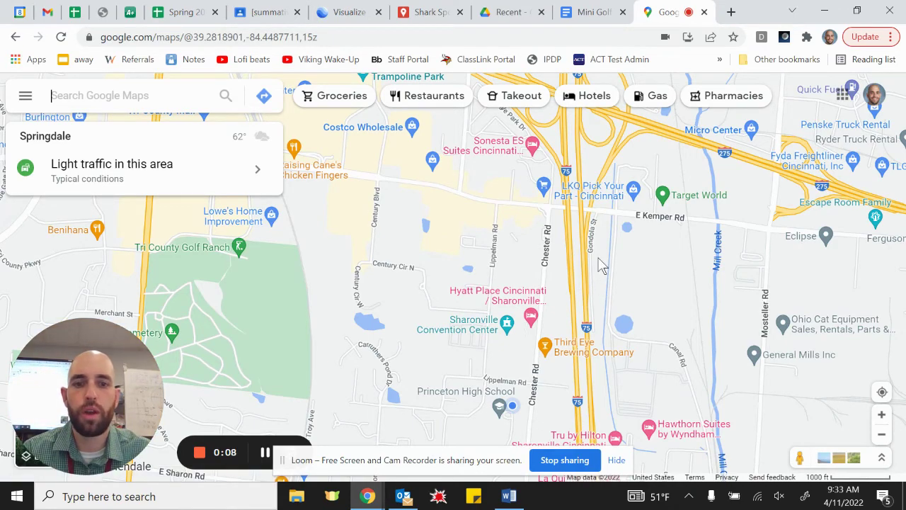
pyautogui.scroll(-5, 599, 266)
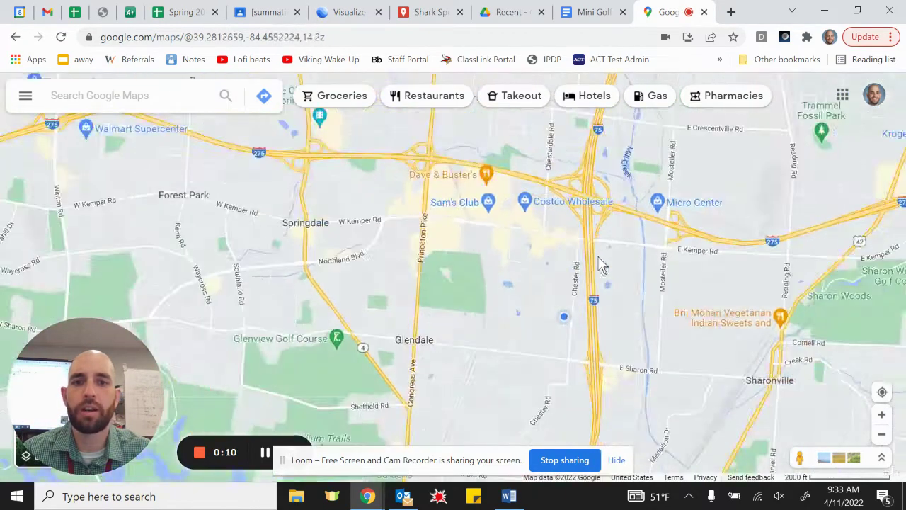
pyautogui.scroll(-8, 599, 262)
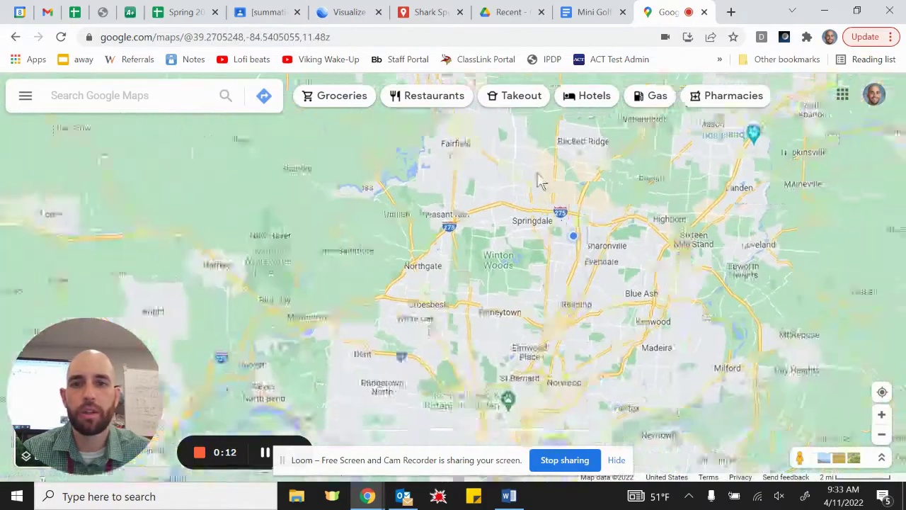
pyautogui.scroll(-6, 541, 192)
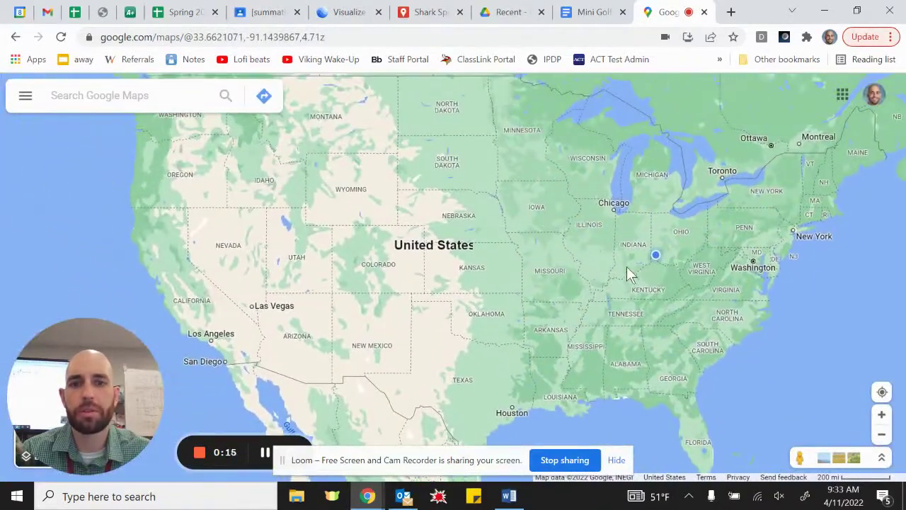
# Load the maps.google.com page in the current browser tab.
pyautogui.click(372, 36)
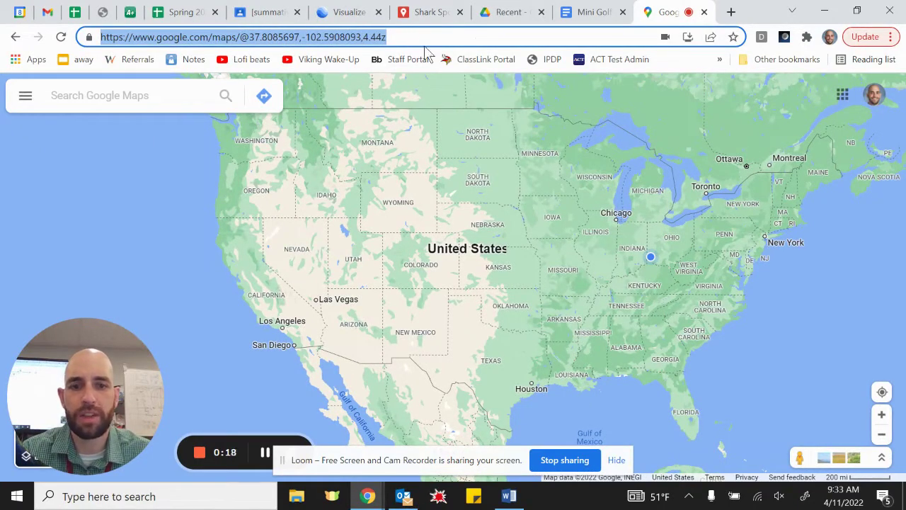
pyautogui.write('maps')
pyautogui.write('.')
pyautogui.press('BackSpace')
pyautogui.write('s.google.c')
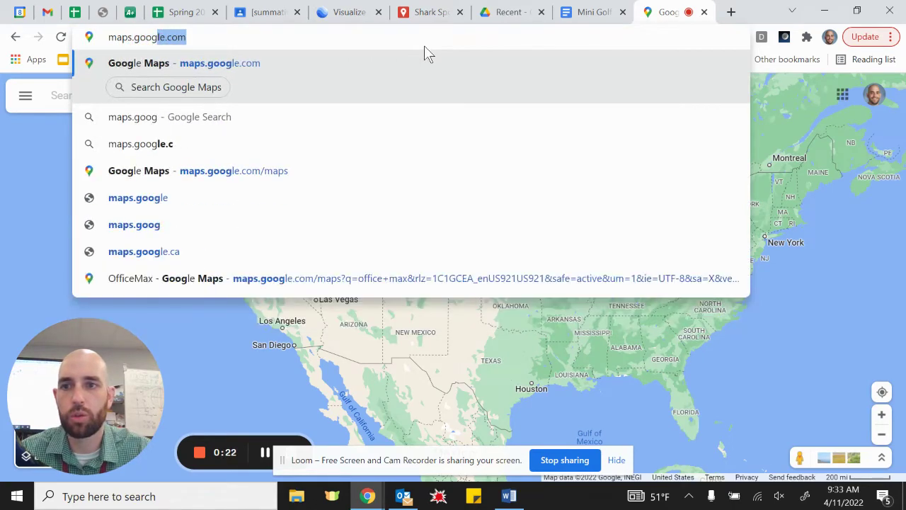
pyautogui.write('om')
pyautogui.press('Return')
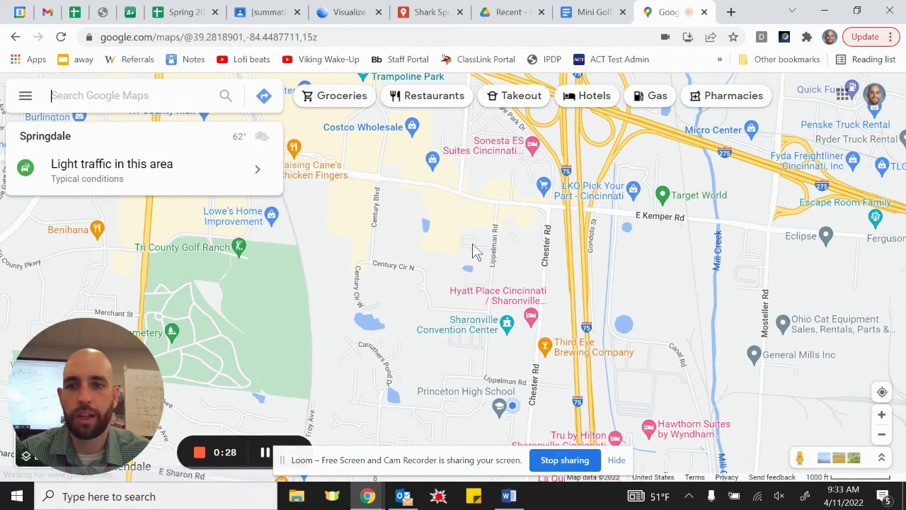
# Zoom the map out from the local area and centre it on the whole United States.
pyautogui.scroll(5, 604, 319)
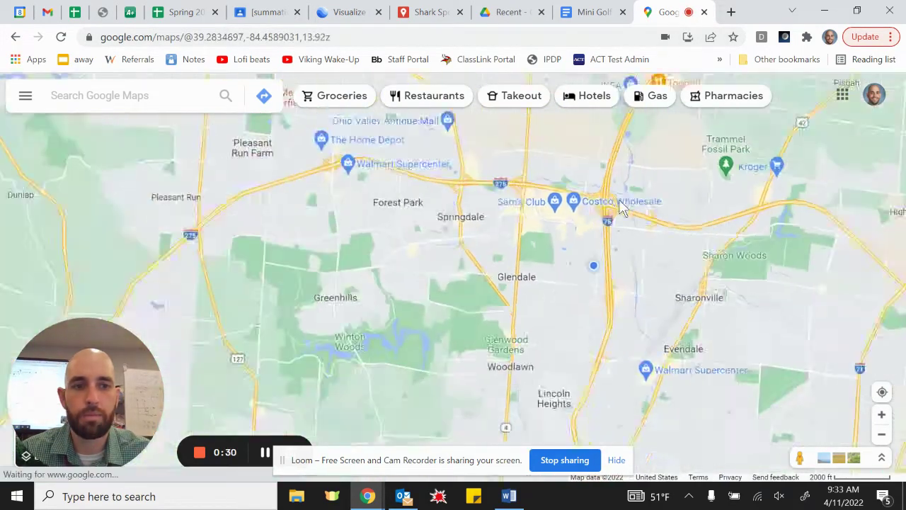
pyautogui.scroll(-3, 601, 183)
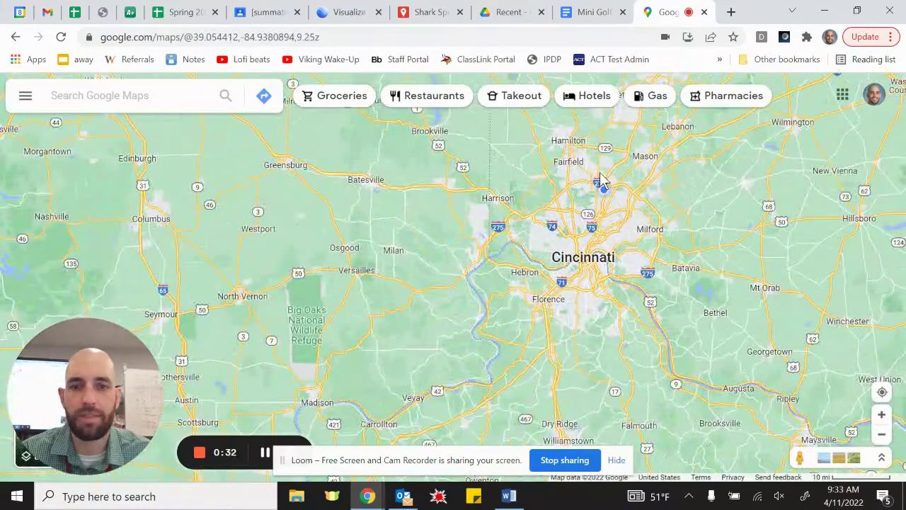
pyautogui.scroll(-5, 568, 216)
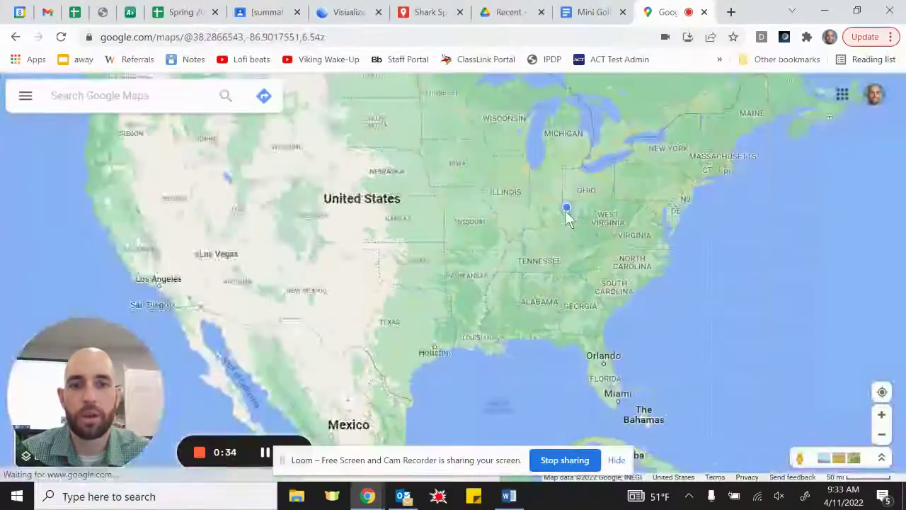
pyautogui.moveTo(567, 208); pyautogui.dragTo(639, 279)
pyautogui.scroll(-1, 640, 278)
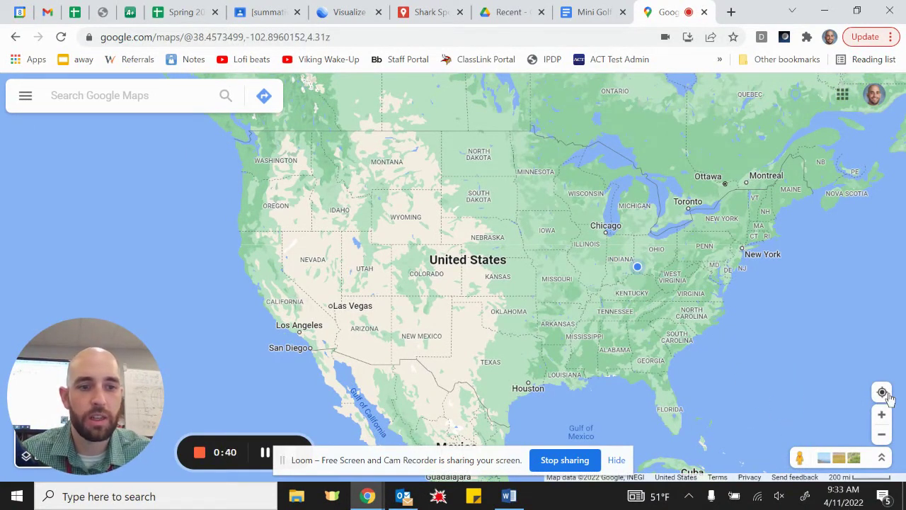
pyautogui.moveTo(888, 398)
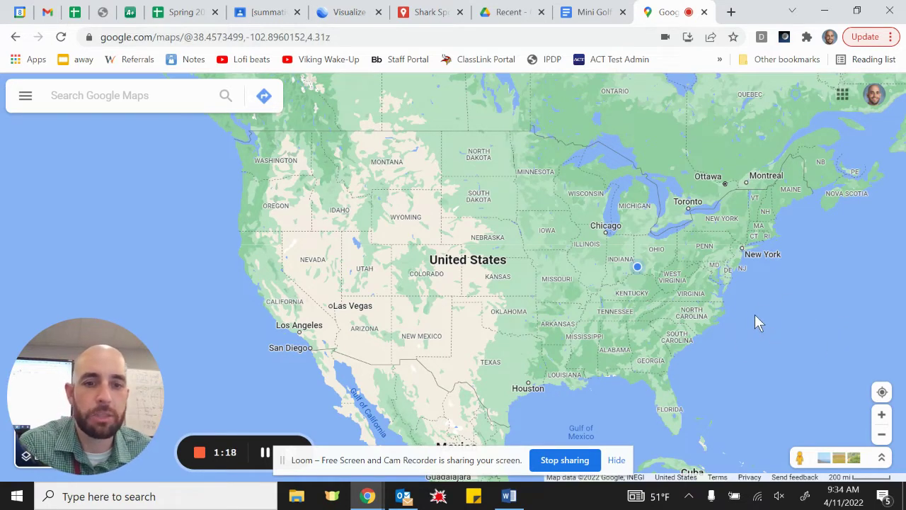
pyautogui.moveTo(753, 314); pyautogui.dragTo(724, 326)
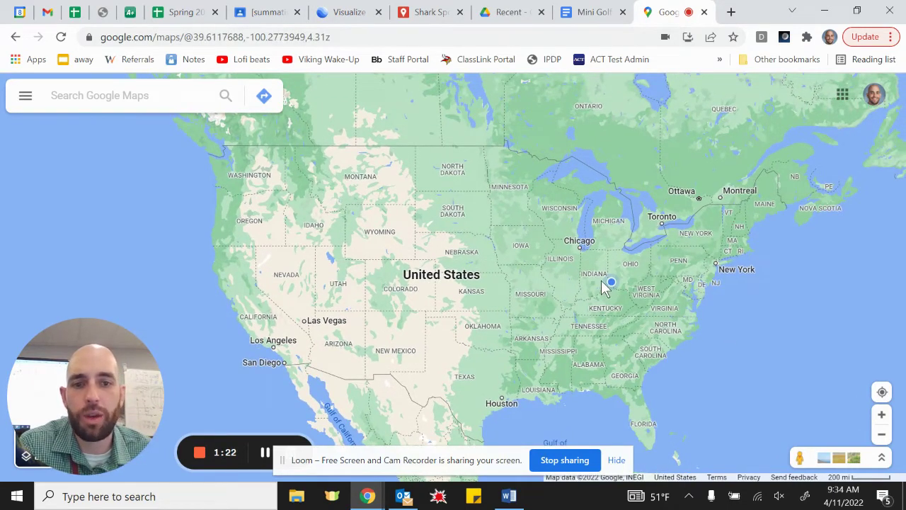
# Launch the Mouse Highlight utility and minimize its settings window, returning to the map.
pyautogui.click(27, 99)
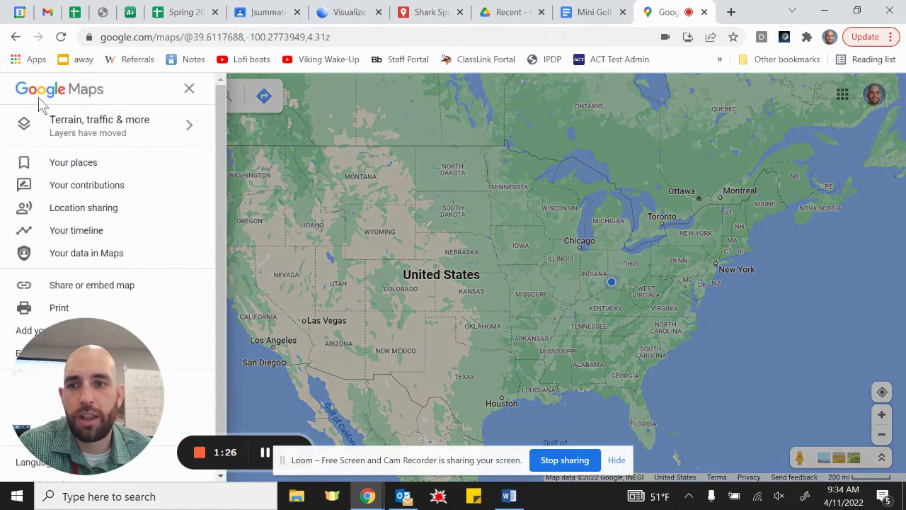
pyautogui.click(188, 90)
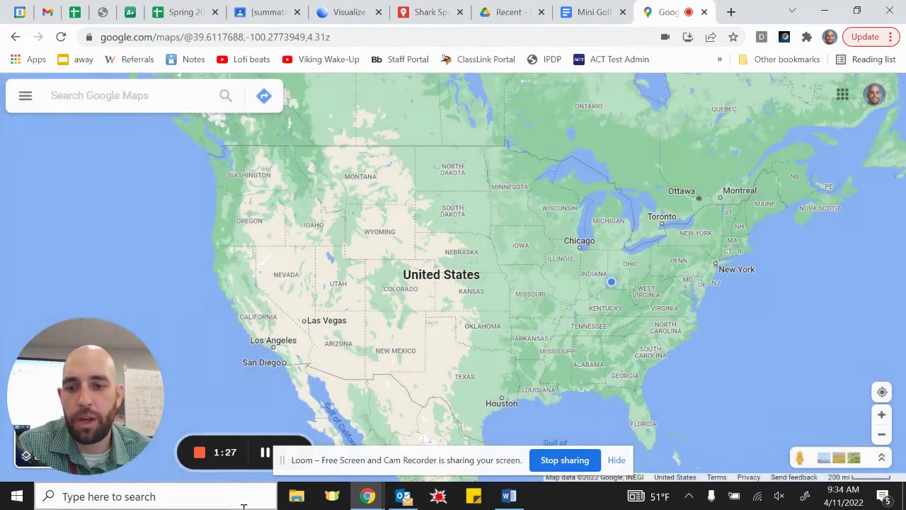
pyautogui.click(332, 496)
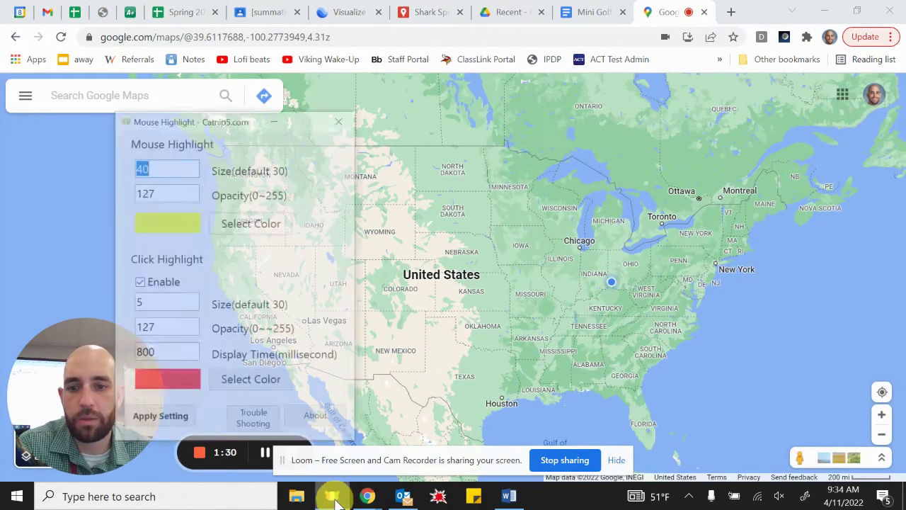
pyautogui.click(276, 119)
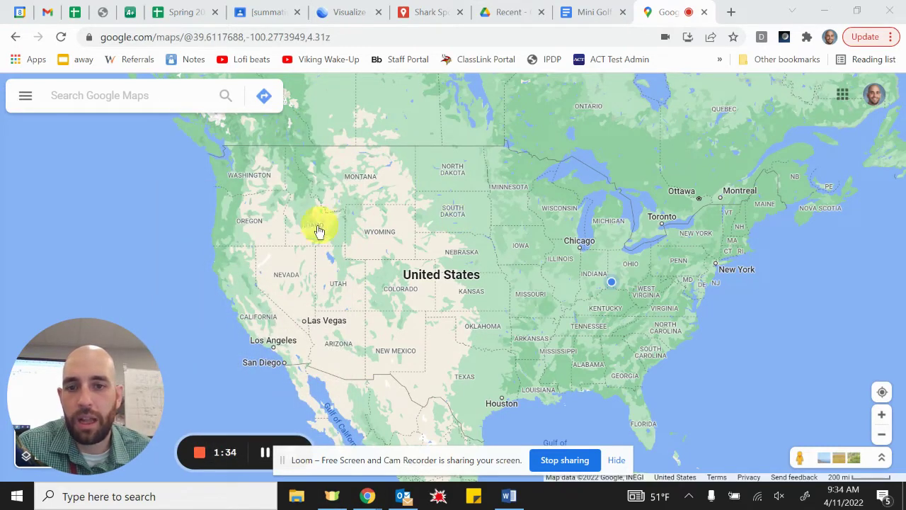
pyautogui.click(25, 97)
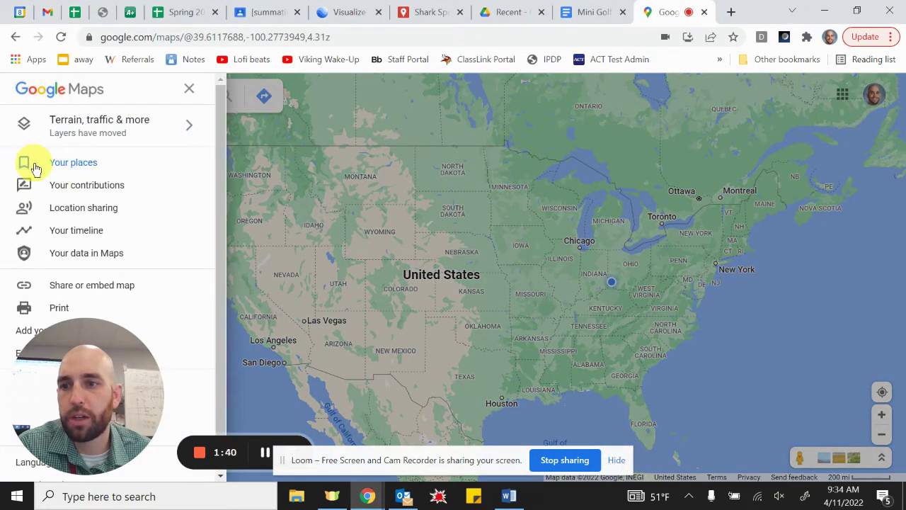
pyautogui.click(86, 168)
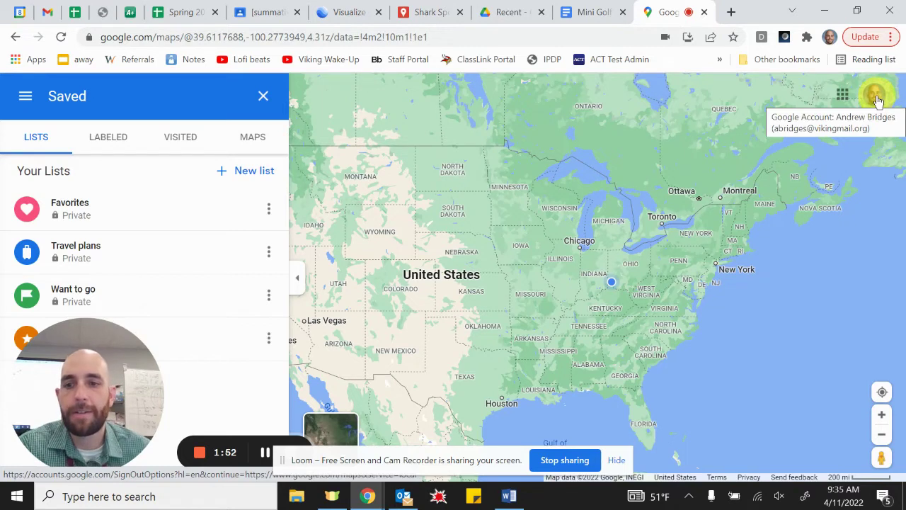
pyautogui.moveTo(25, 385); pyautogui.dragTo(315, 381)
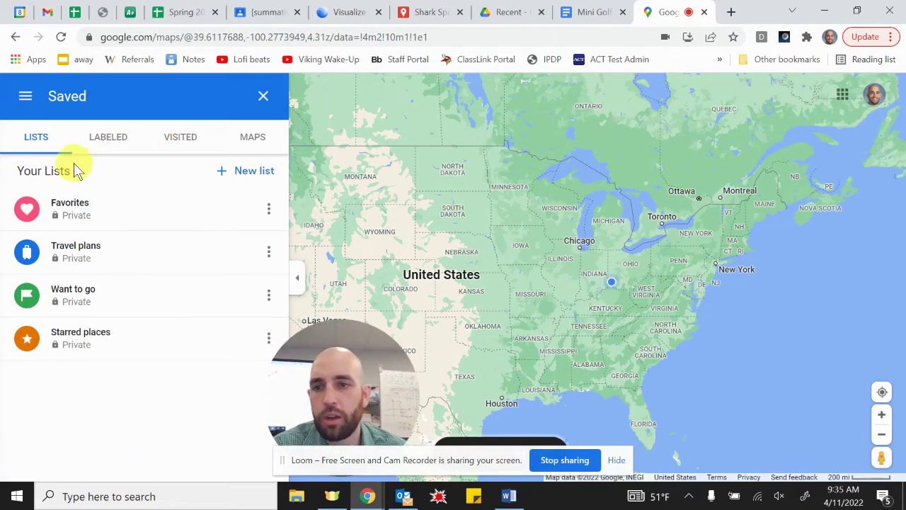
pyautogui.click(261, 96)
# Go through the saved places to the list of custom maps and create a new map.
pyautogui.click(21, 97)
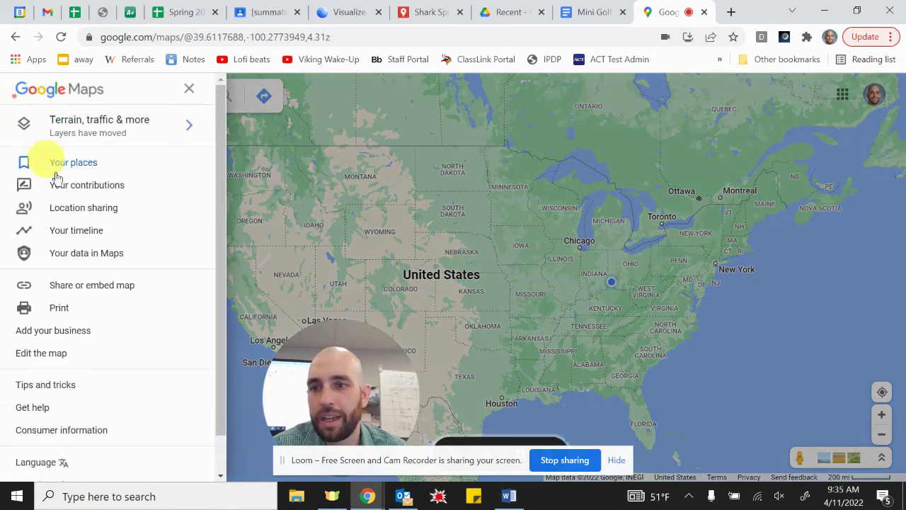
pyautogui.click(63, 169)
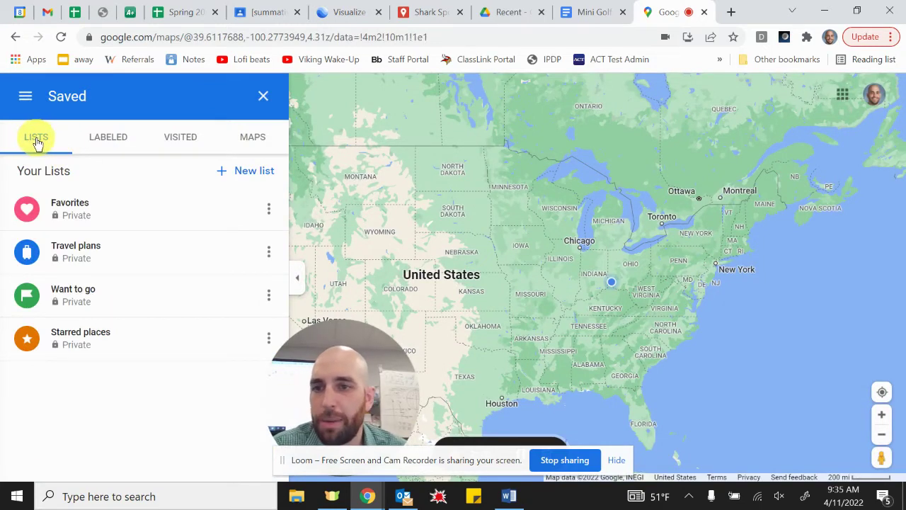
pyautogui.click(104, 136)
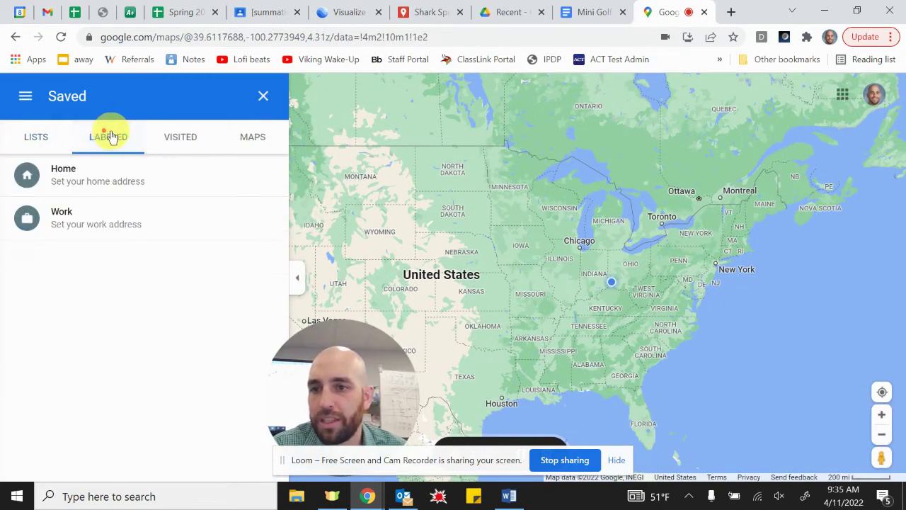
pyautogui.click(182, 138)
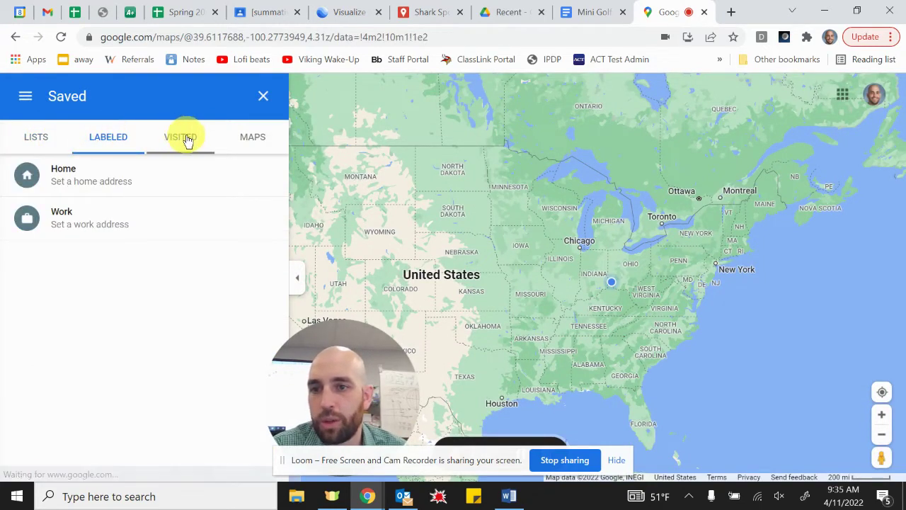
pyautogui.click(250, 140)
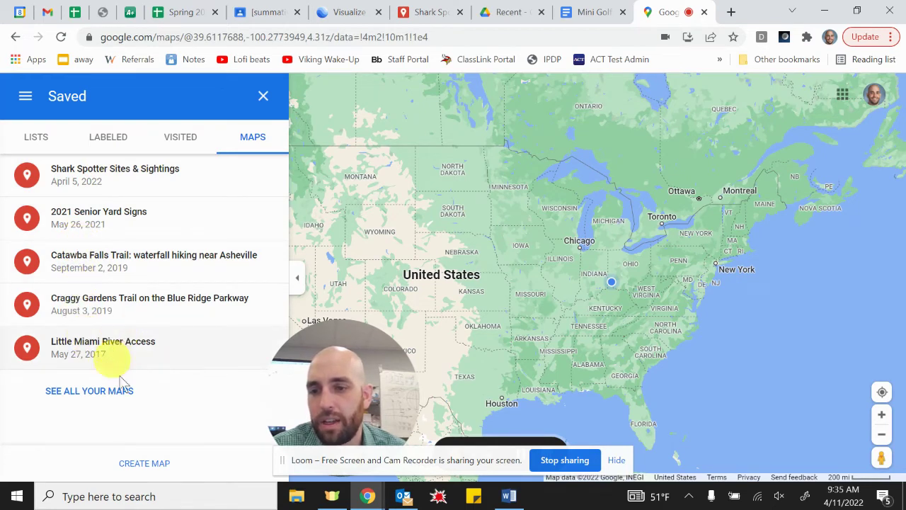
pyautogui.click(147, 465)
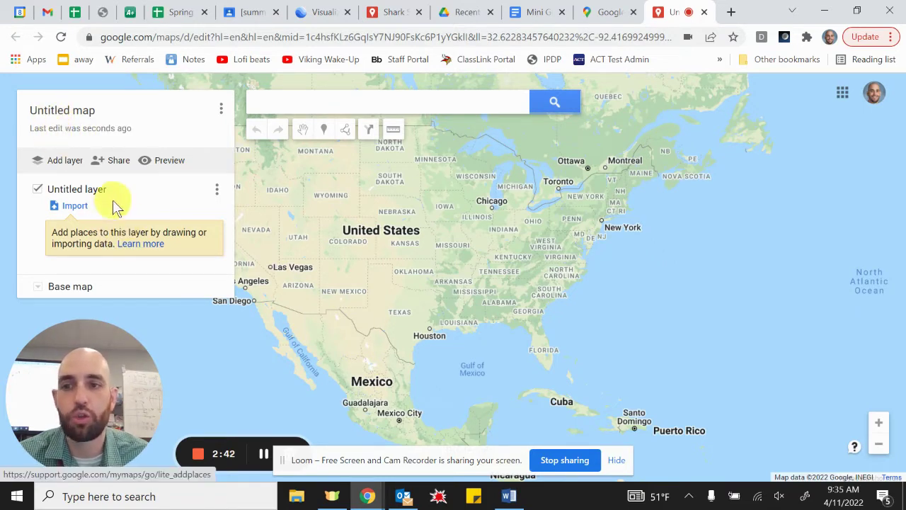
# Title the map "EES Unit 4 intro" and save the description lines "Rename map layer", "Add places to a layer" and "Create & Import Layer data".
pyautogui.click(57, 111)
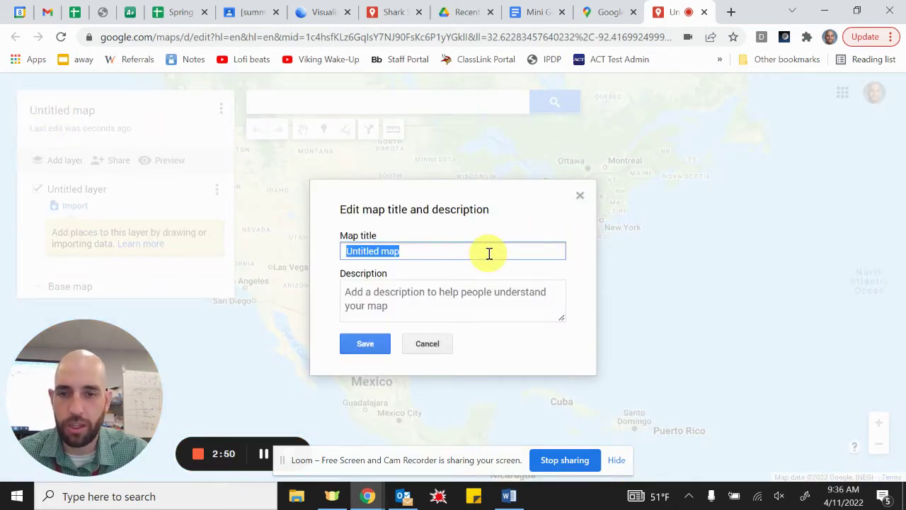
pyautogui.write('EES Unit 4 intro')
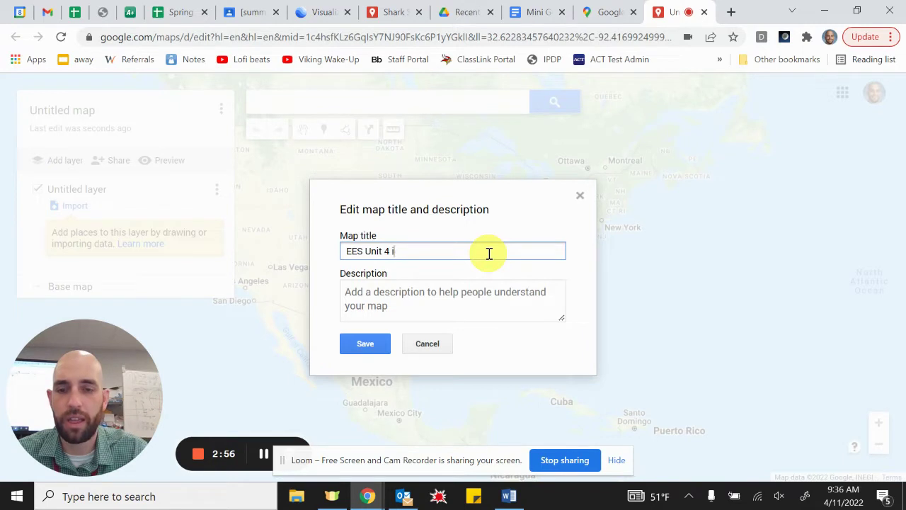
pyautogui.click(402, 306)
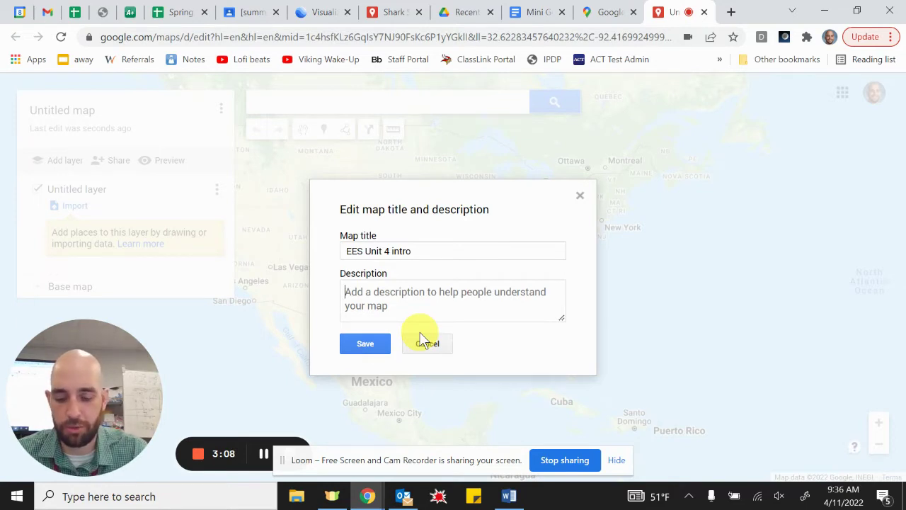
pyautogui.write('Create')
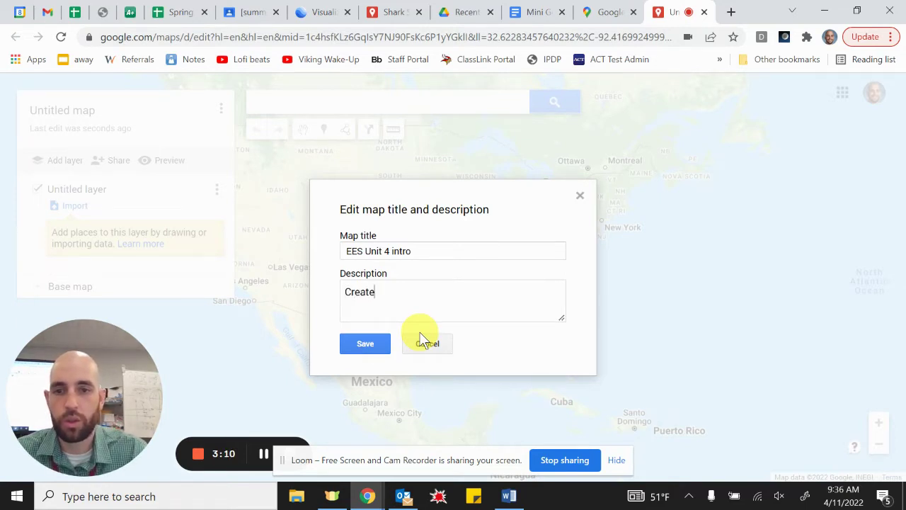
pyautogui.press('BackSpace')
pyautogui.press('BackSpace')
pyautogui.press('BackSpace')
pyautogui.write('Rename map layer')
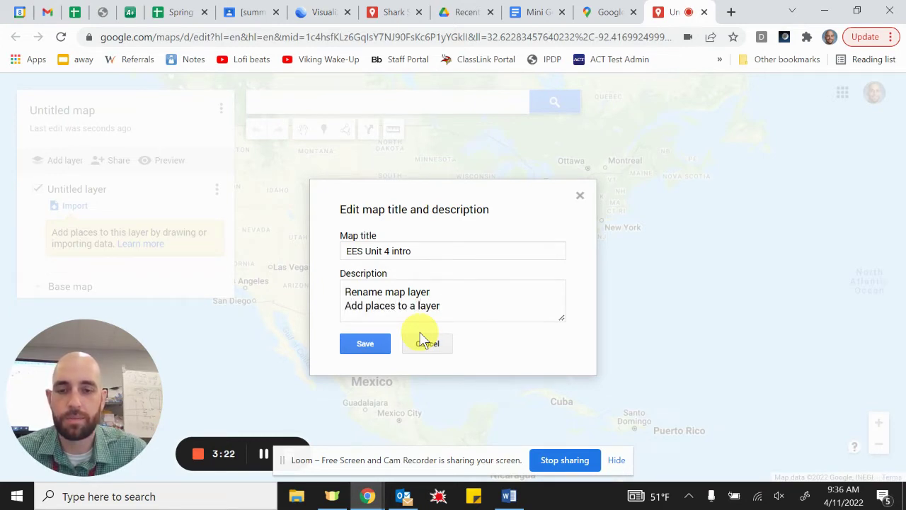
pyautogui.press('Return')
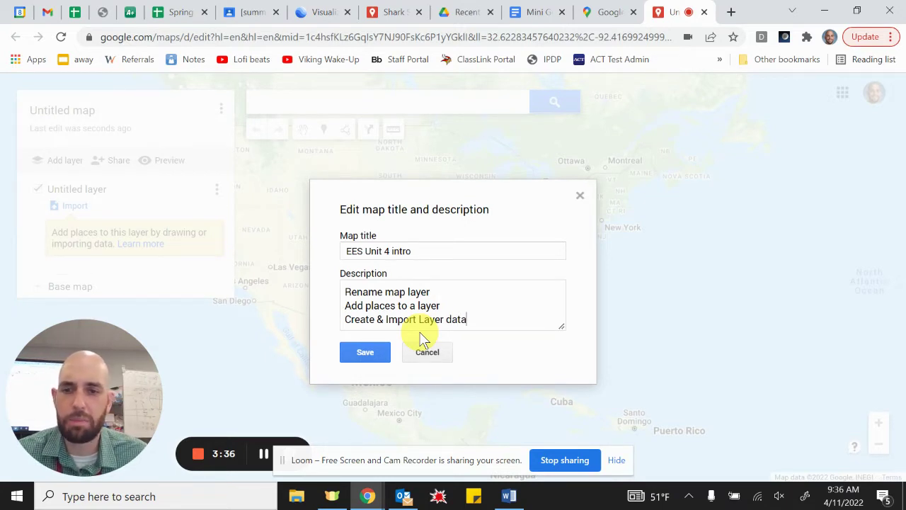
pyautogui.click(365, 352)
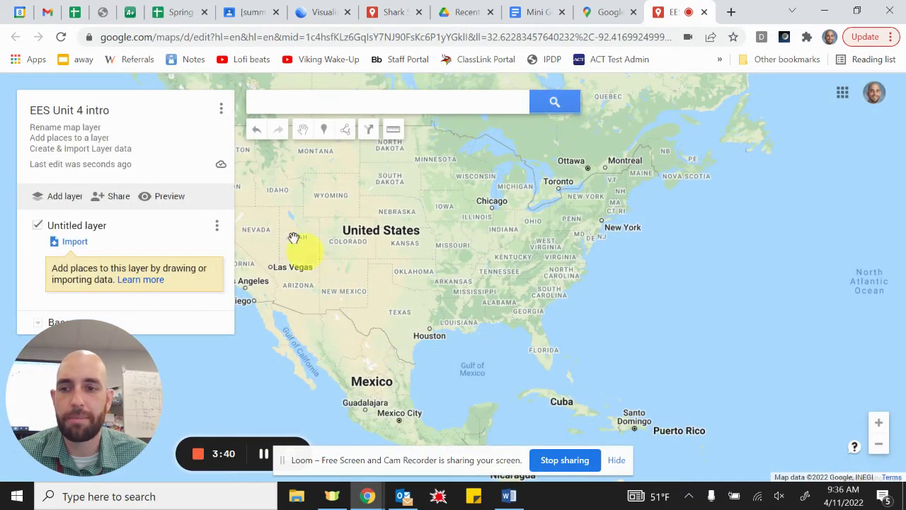
# Rename the untitled map layer as "Princeton City Schools".
pyautogui.moveTo(588, 253); pyautogui.dragTo(680, 312)
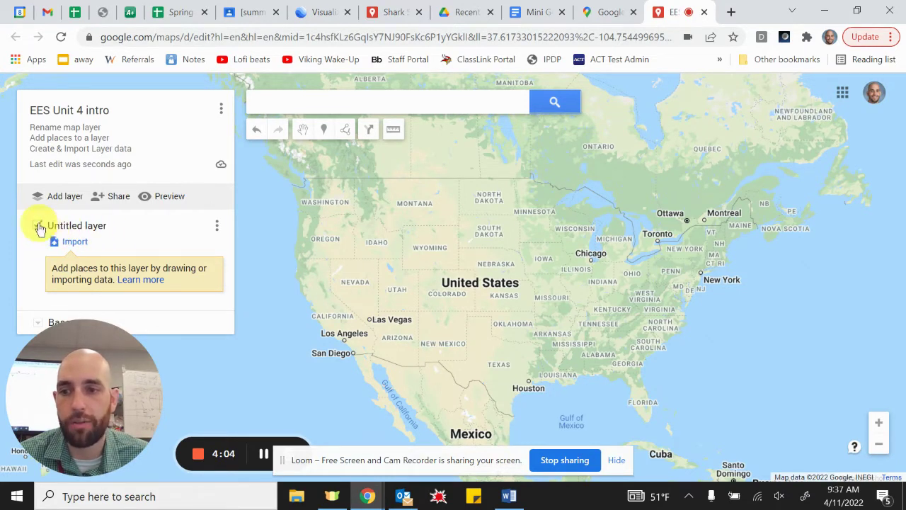
pyautogui.click(216, 232)
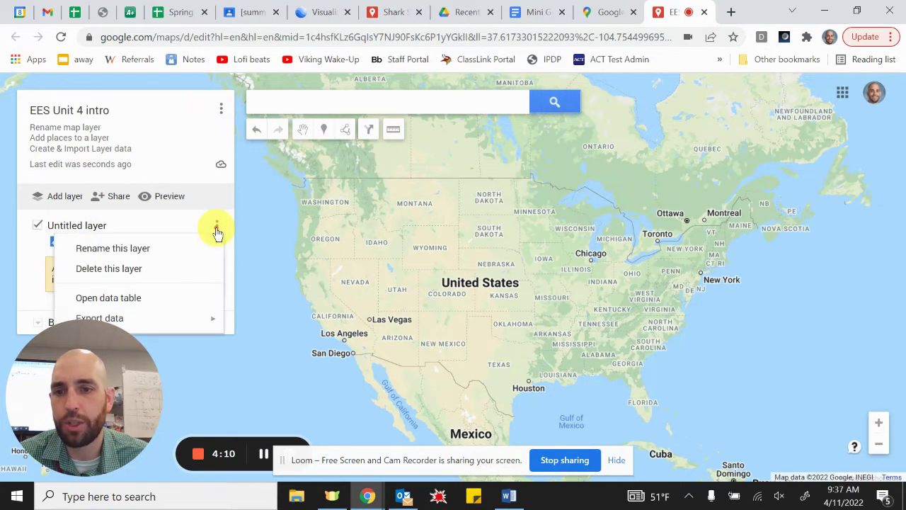
pyautogui.click(147, 251)
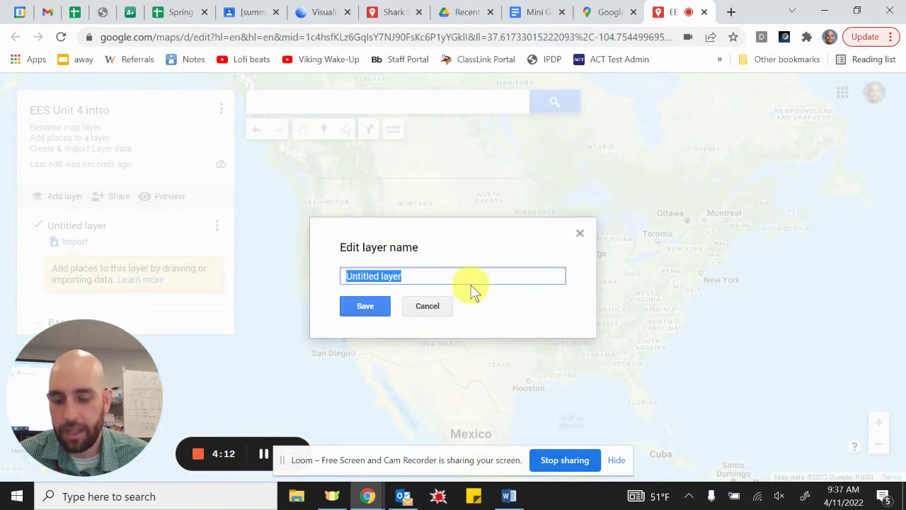
pyautogui.write('Oru')
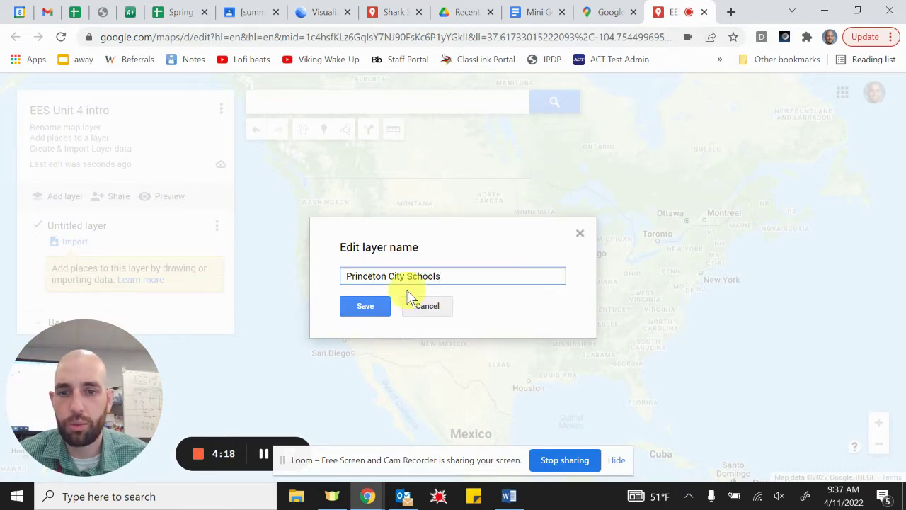
pyautogui.click(373, 308)
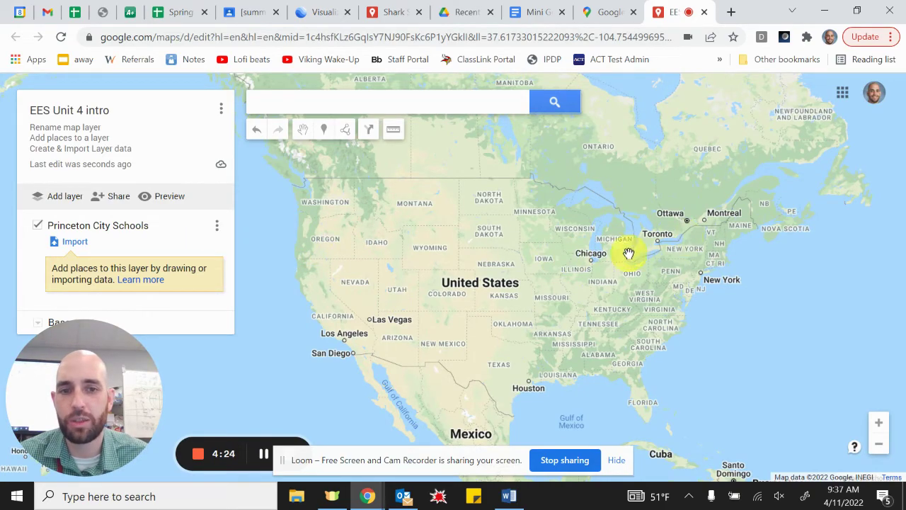
# Locate the Princeton High School campus beside Chester Rd, north of Cincinnati, on the map.
pyautogui.scroll(5, 633, 278)
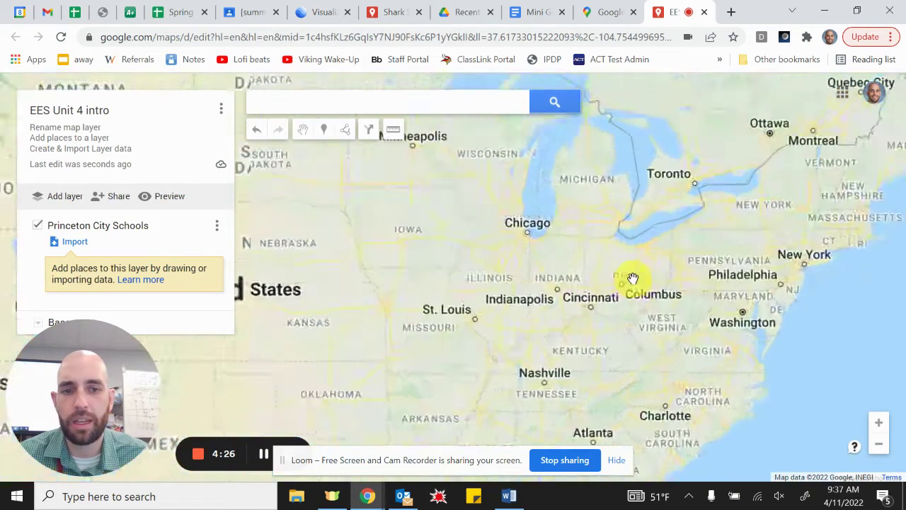
pyautogui.scroll(5, 579, 310)
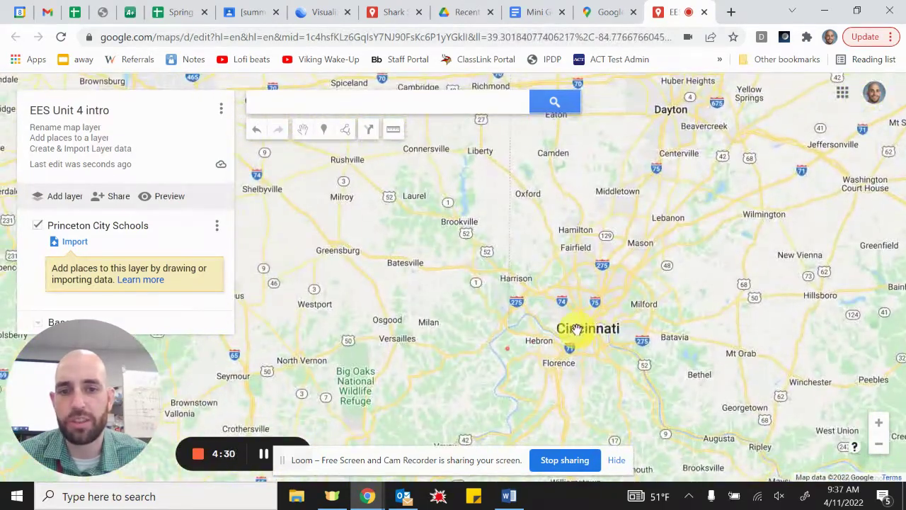
pyautogui.scroll(2, 575, 331)
pyautogui.scroll(2, 575, 331)
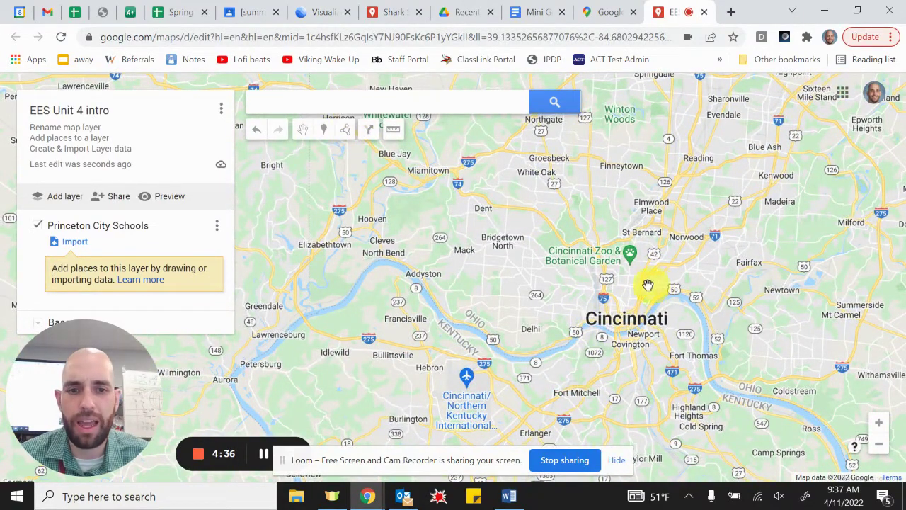
pyautogui.scroll(-2, 636, 280)
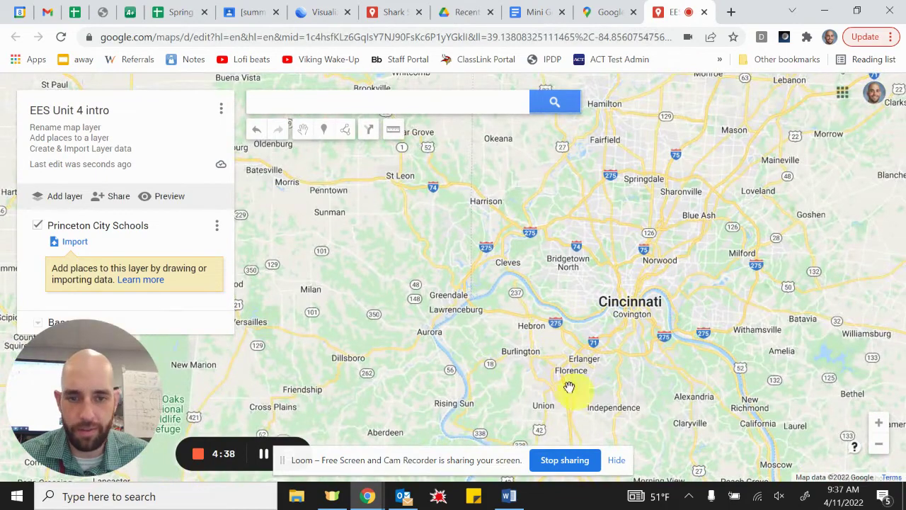
pyautogui.scroll(-2, 532, 350)
pyautogui.moveTo(687, 295); pyautogui.dragTo(517, 308)
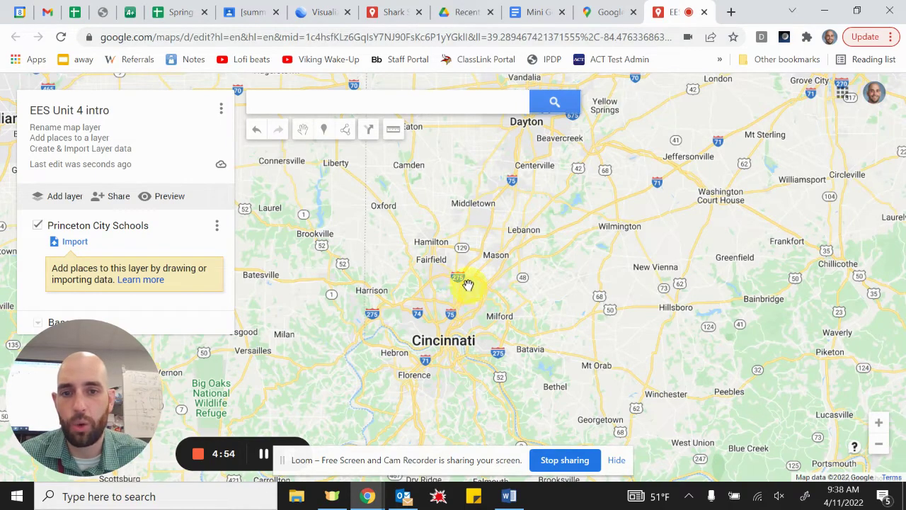
pyautogui.scroll(4, 446, 280)
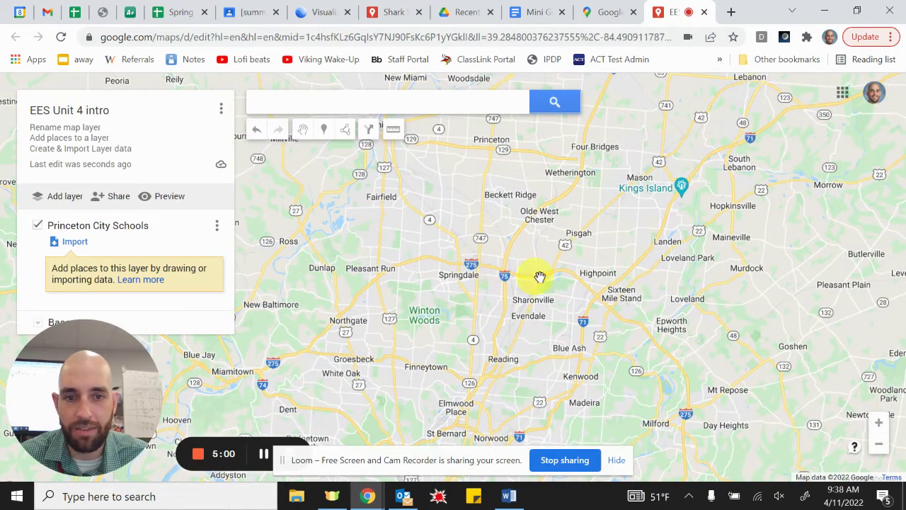
pyautogui.scroll(2, 507, 275)
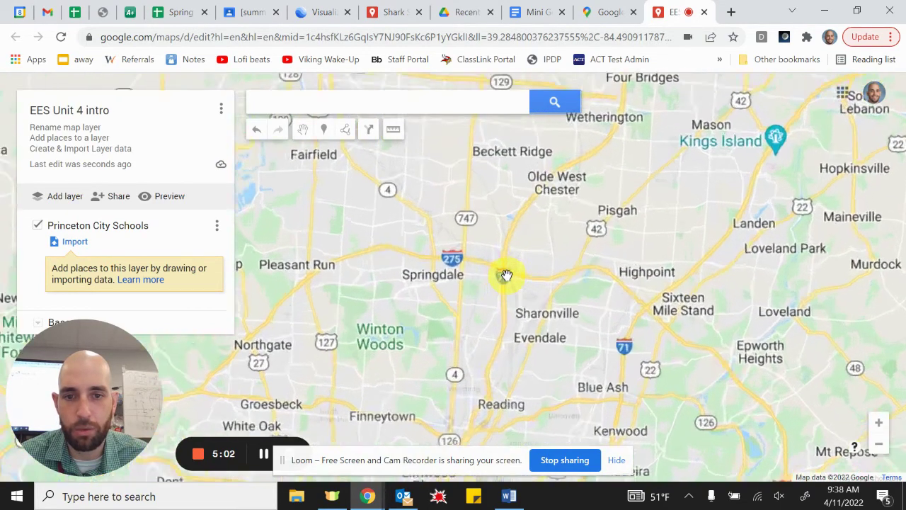
pyautogui.scroll(-2, 494, 264)
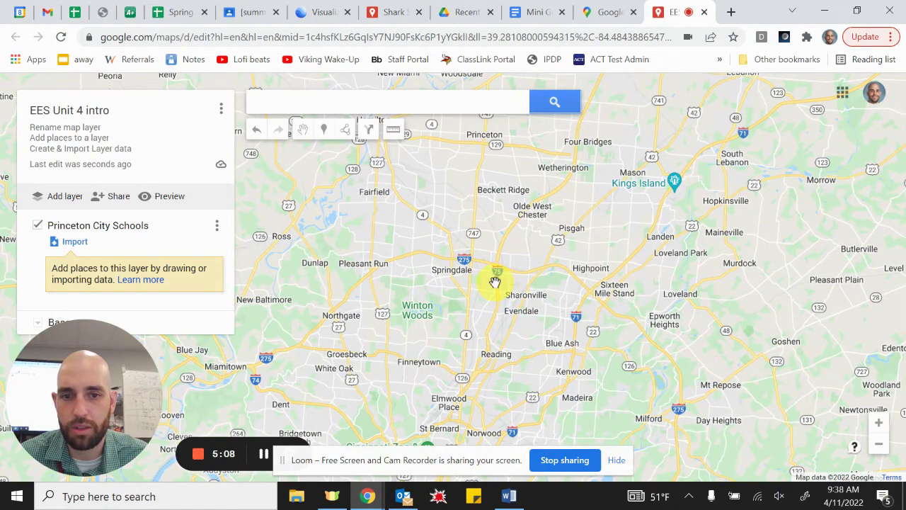
pyautogui.scroll(4, 494, 280)
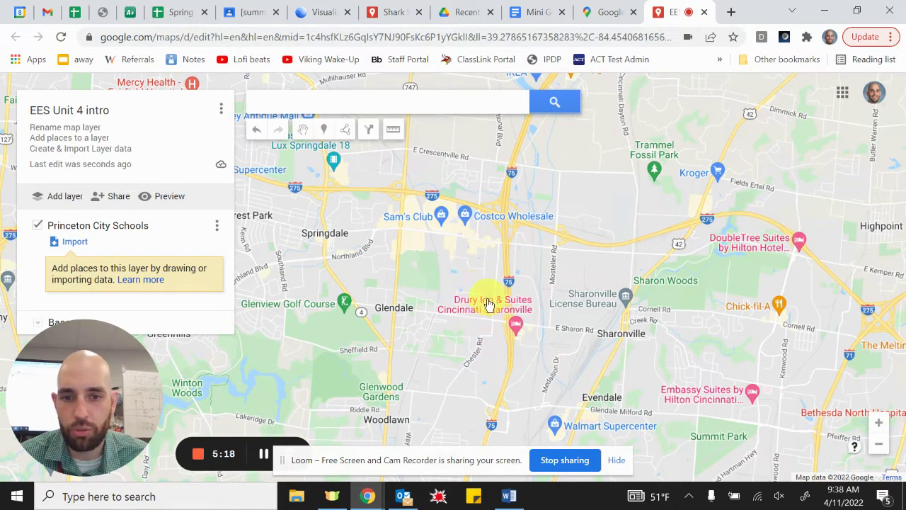
pyautogui.scroll(5, 494, 321)
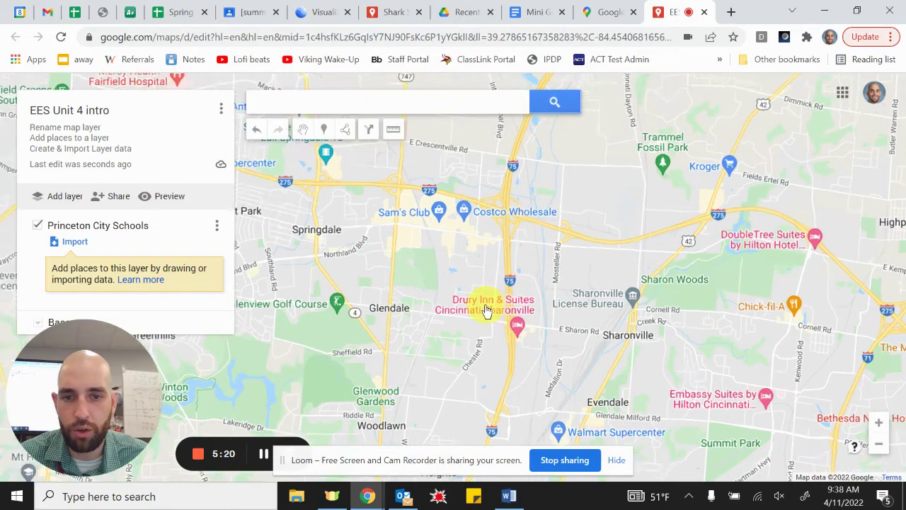
pyautogui.scroll(3, 498, 319)
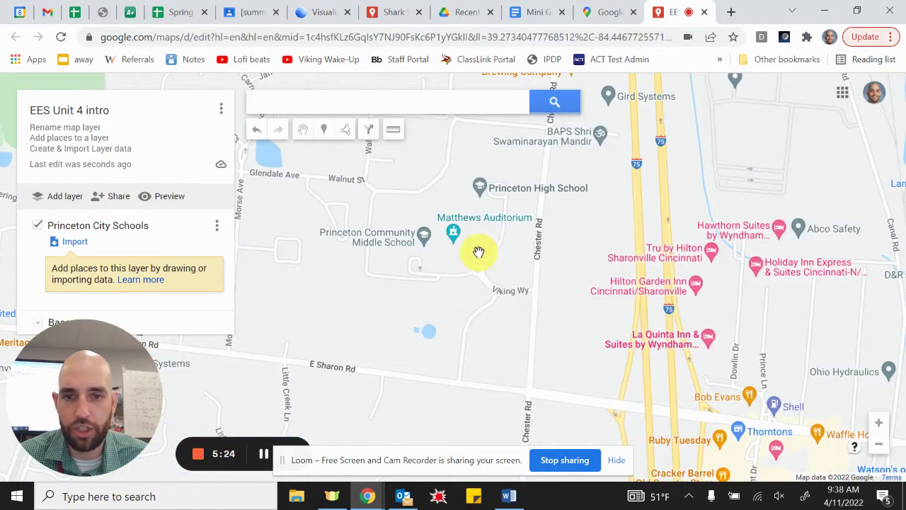
# Examine the school grounds around Viking Village, Pat Mancuso Field and the unlabelled building east of Chester Rd.
pyautogui.moveTo(526, 216); pyautogui.dragTo(528, 269)
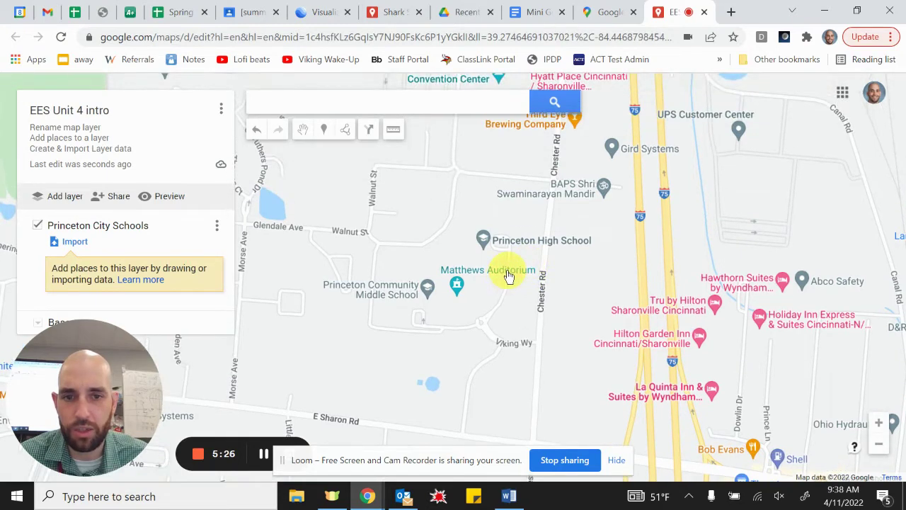
pyautogui.scroll(2, 510, 322)
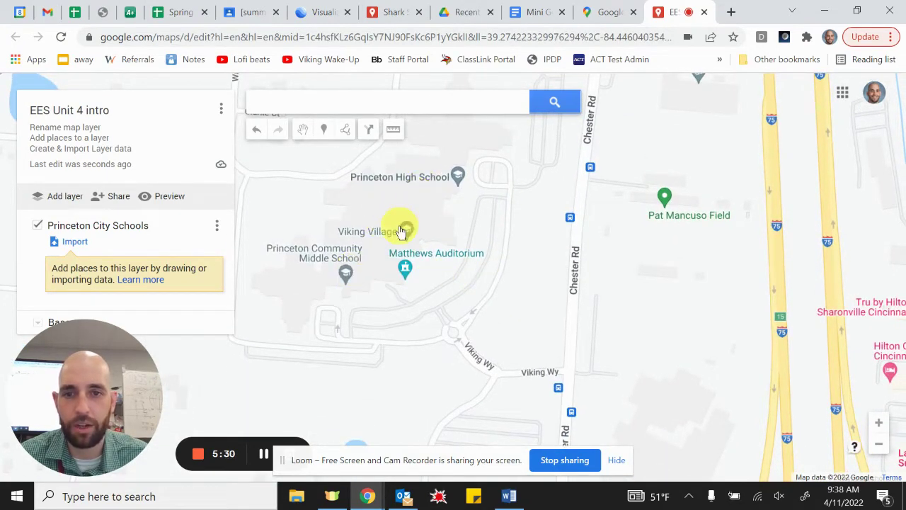
pyautogui.moveTo(449, 304); pyautogui.dragTo(373, 190)
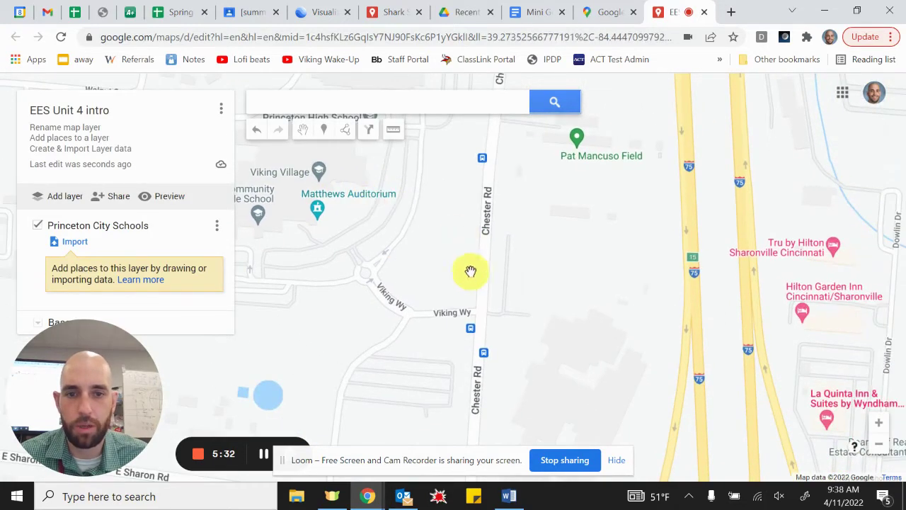
pyautogui.moveTo(554, 184); pyautogui.dragTo(538, 206)
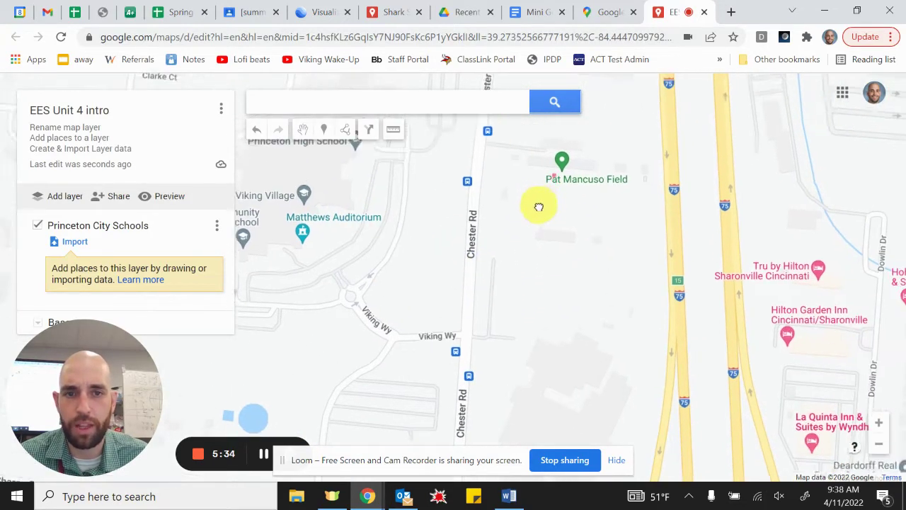
pyautogui.moveTo(559, 174); pyautogui.dragTo(510, 153)
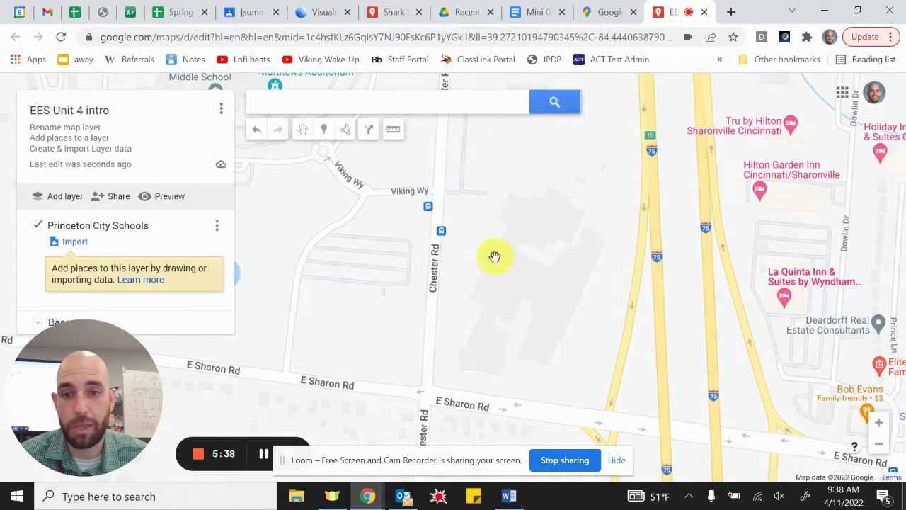
pyautogui.moveTo(505, 242); pyautogui.dragTo(583, 333)
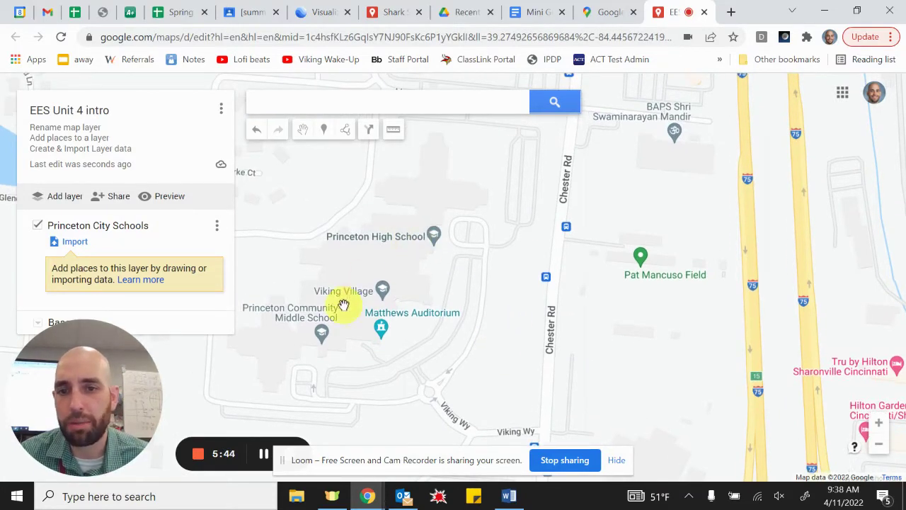
# Add the existing Princeton High School place to the Princeton City Schools layer and close its details.
pyautogui.click(434, 238)
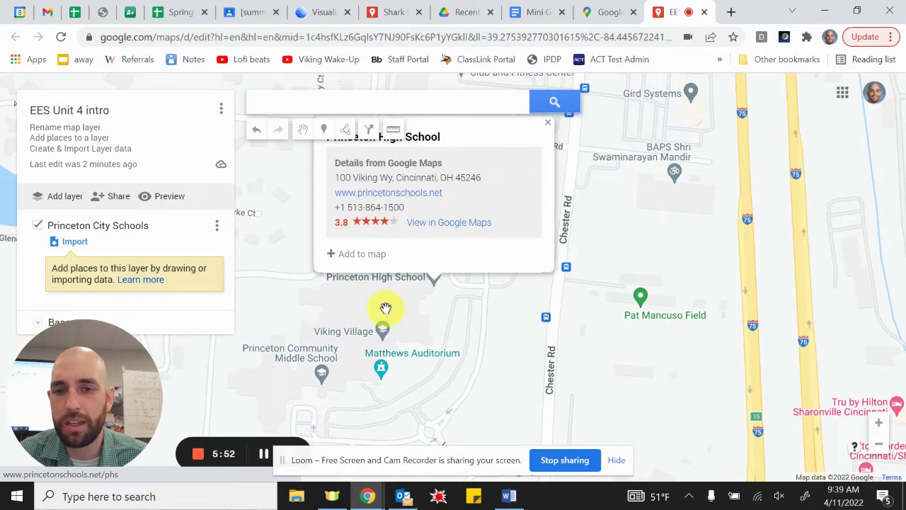
pyautogui.moveTo(384, 310); pyautogui.dragTo(382, 345)
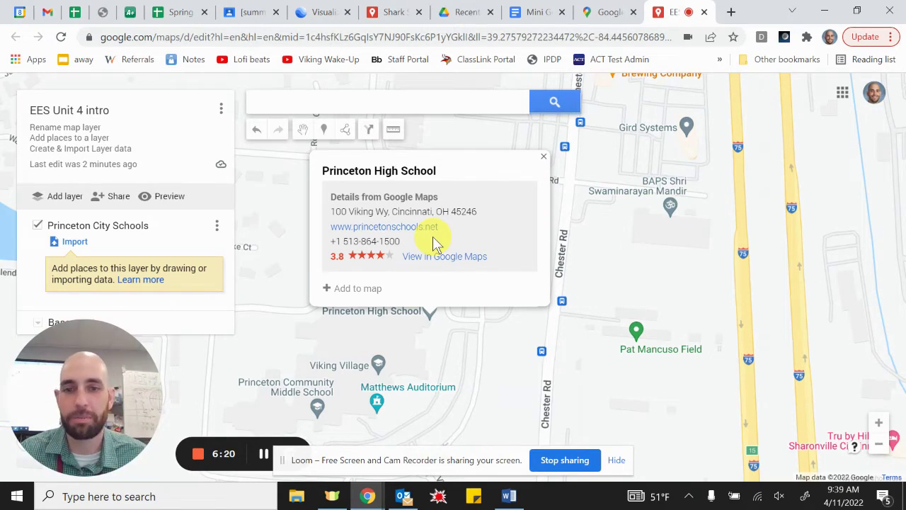
pyautogui.click(356, 290)
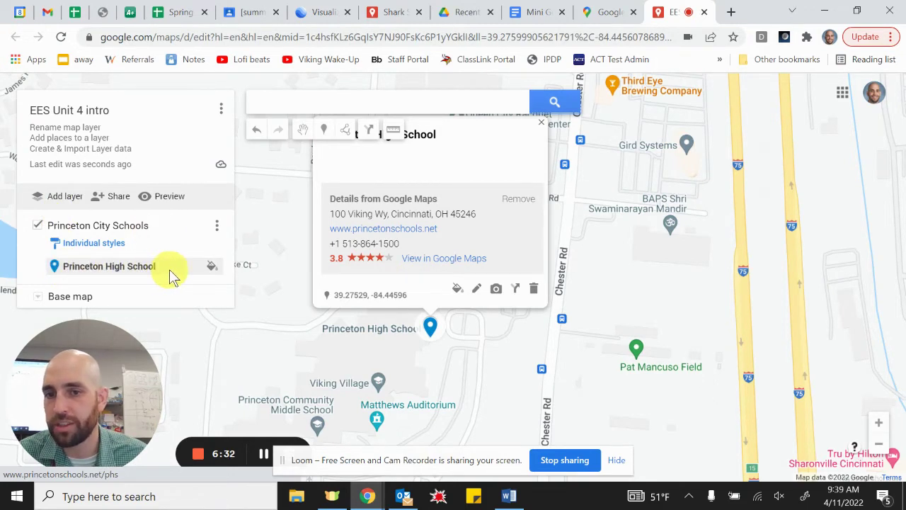
pyautogui.click(543, 125)
# Add Viking Village and Princeton Community Middle School to the Princeton City Schools layer.
pyautogui.moveTo(495, 330); pyautogui.dragTo(553, 229)
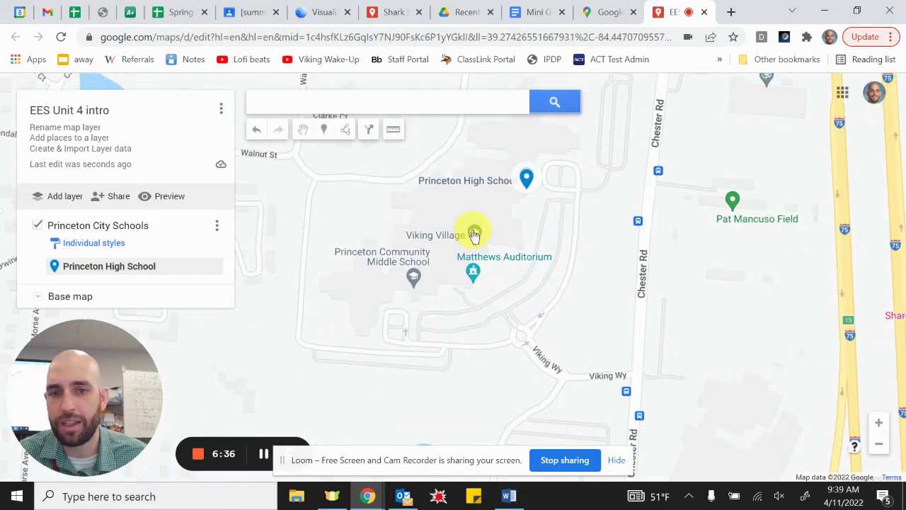
pyautogui.click(443, 238)
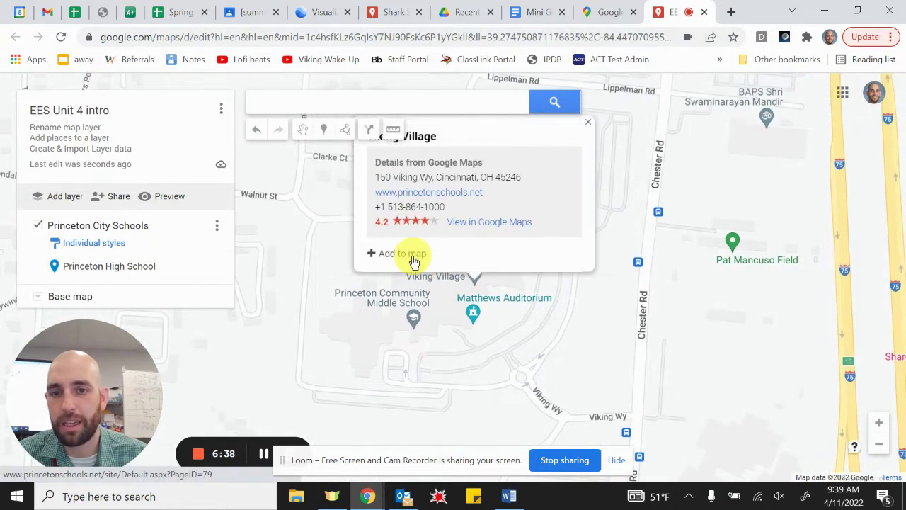
pyautogui.click(415, 260)
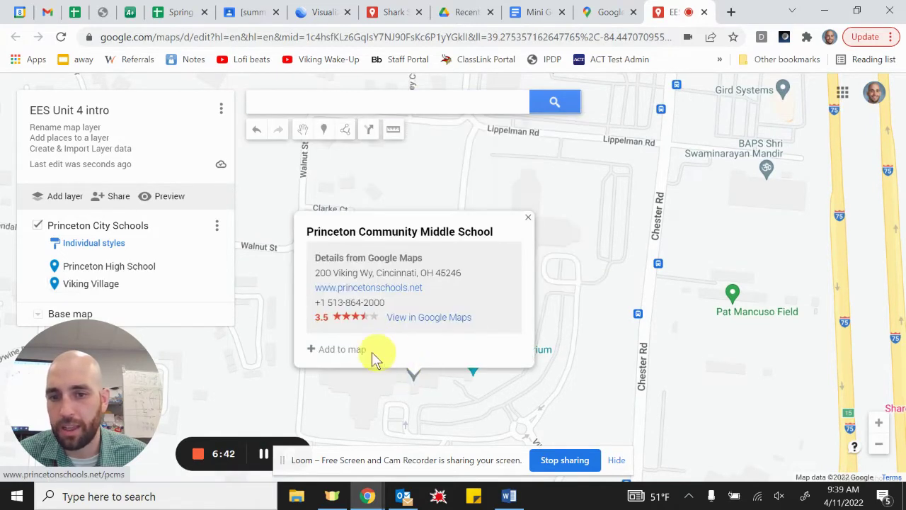
pyautogui.click(354, 356)
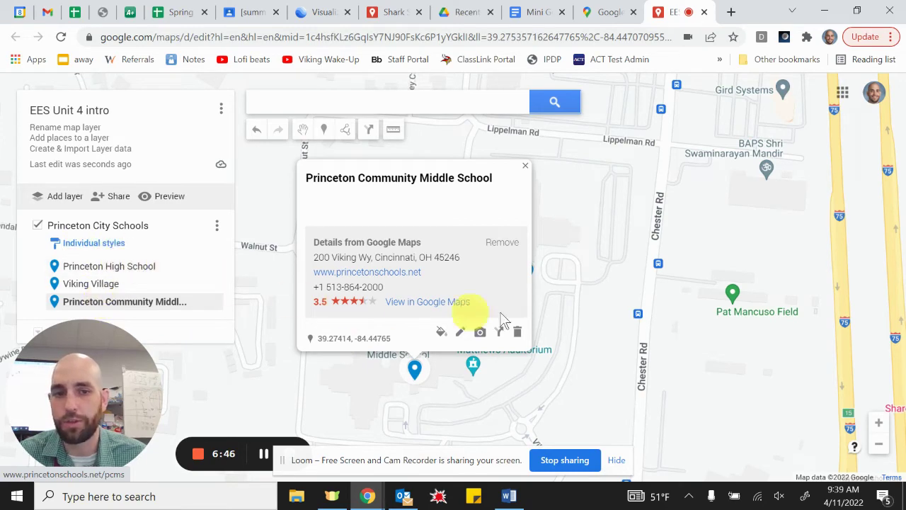
# Add Pat Mancuso Field, east of Chester Rd, to the Princeton City Schools layer.
pyautogui.scroll(-2, 602, 313)
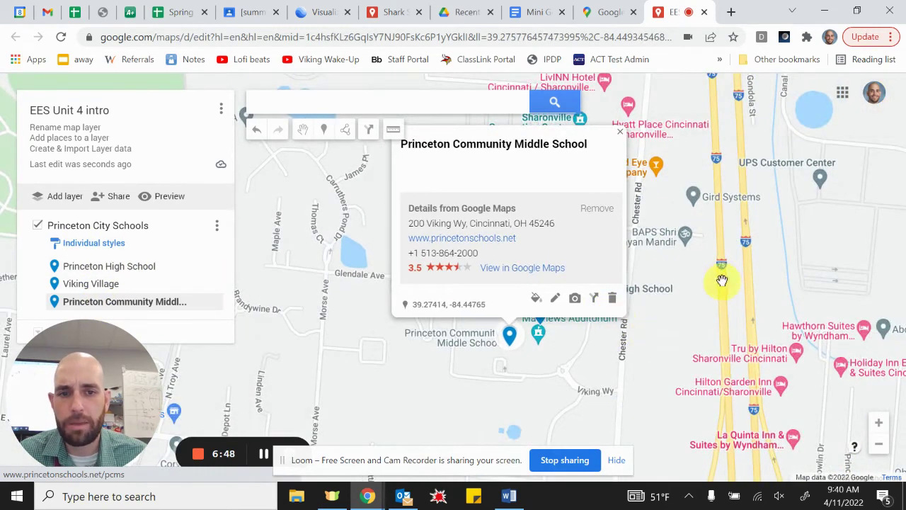
pyautogui.scroll(2, 718, 276)
pyautogui.moveTo(601, 347); pyautogui.dragTo(603, 290)
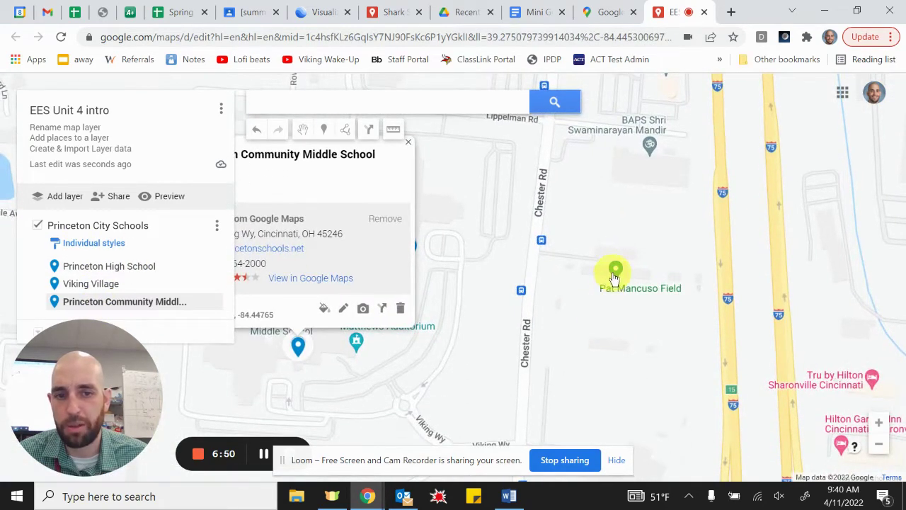
pyautogui.click(616, 271)
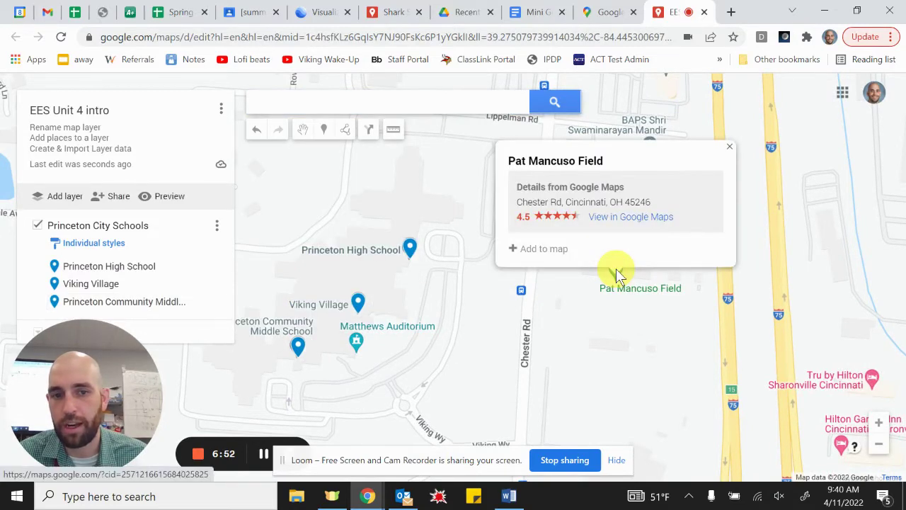
pyautogui.click(538, 251)
# Place a marker at the northwest edge of the unlabelled building complex east of Chester Rd, near Viking Wy.
pyautogui.moveTo(576, 363)
pyautogui.mouseDown()
pyautogui.moveTo(546, 286)
pyautogui.moveTo(546, 298)
pyautogui.moveTo(514, 151)
pyautogui.moveTo(500, 241)
pyautogui.mouseUp()
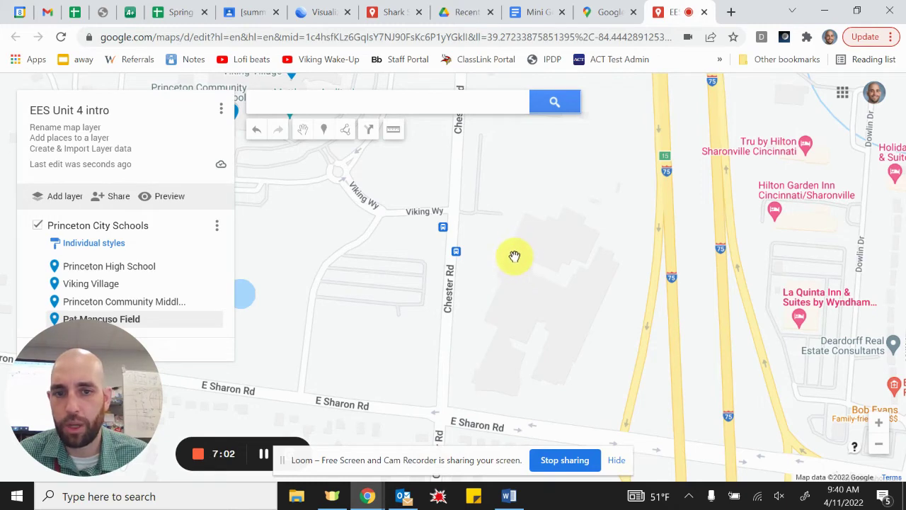
pyautogui.scroll(2, 515, 256)
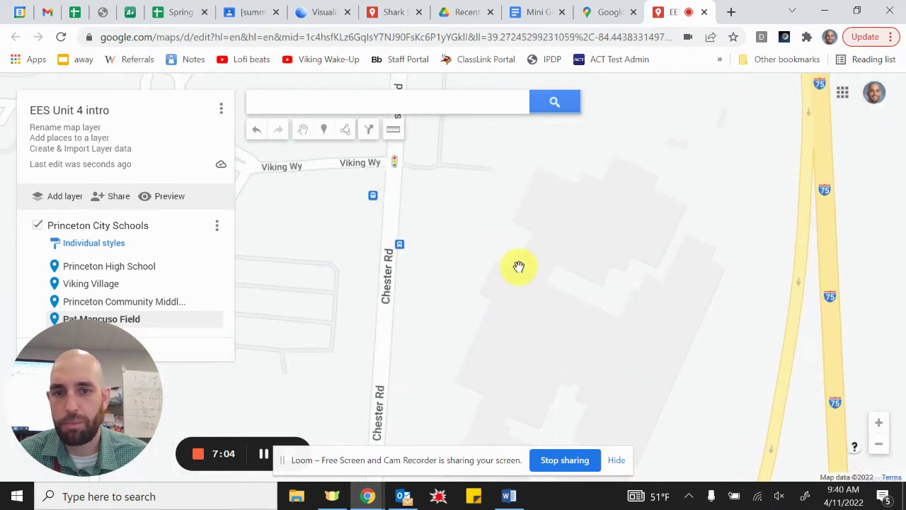
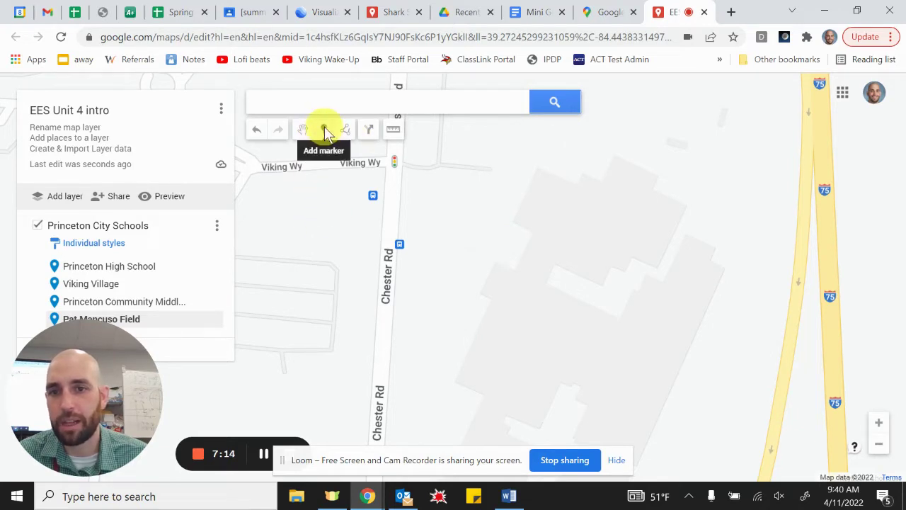
pyautogui.click(324, 127)
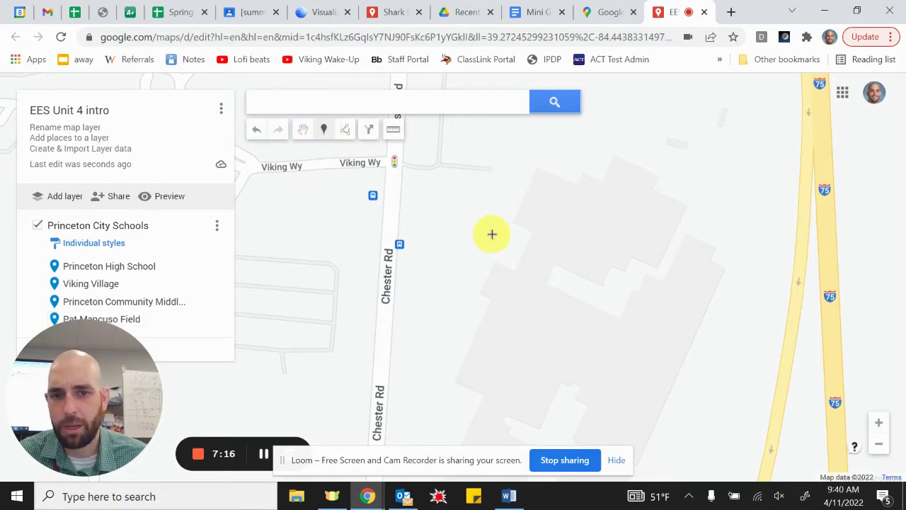
pyautogui.click(525, 220)
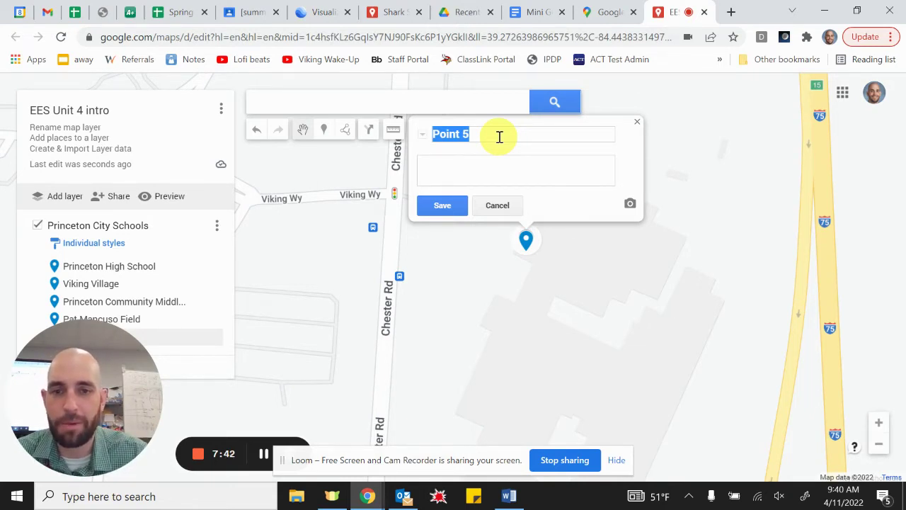
# Title the new marker "Baseball & Softball Fields", describe it as "3(?) fields for baseball & Softball", save it and close its details.
pyautogui.write('Baseball & Softball Fields')
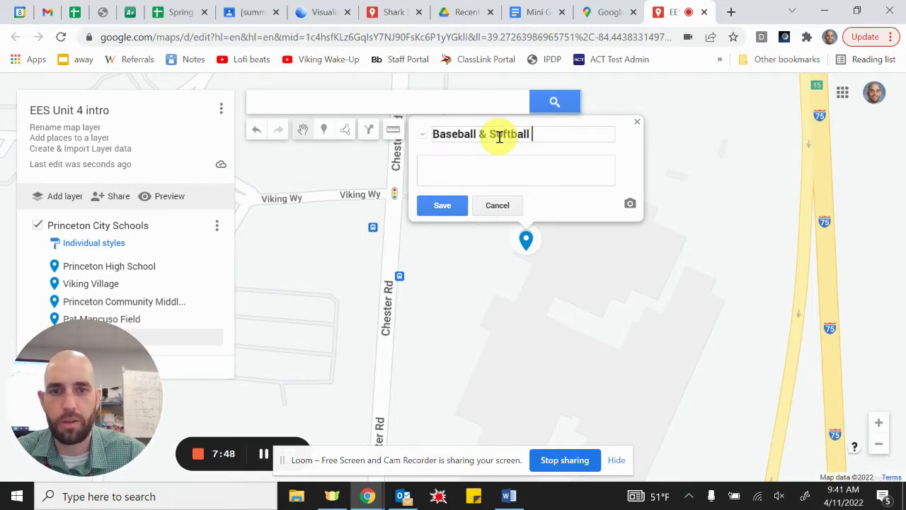
pyautogui.click(471, 166)
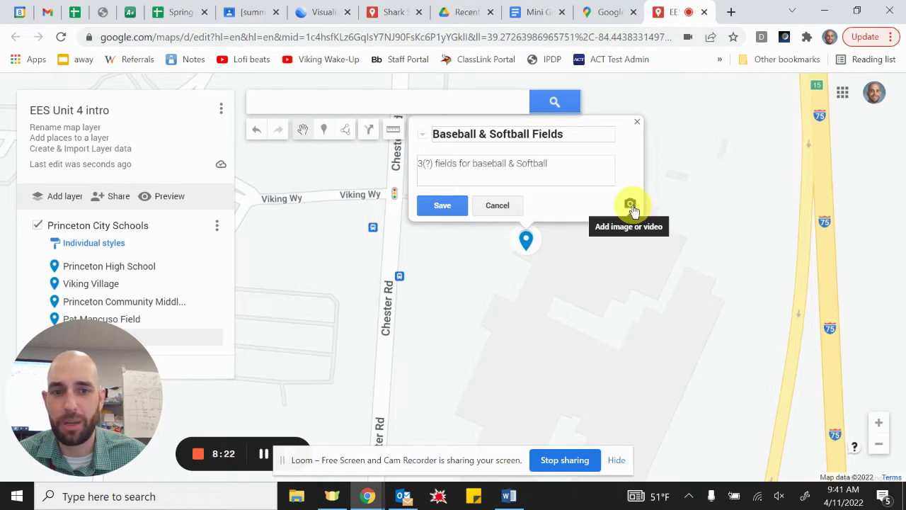
pyautogui.click(443, 206)
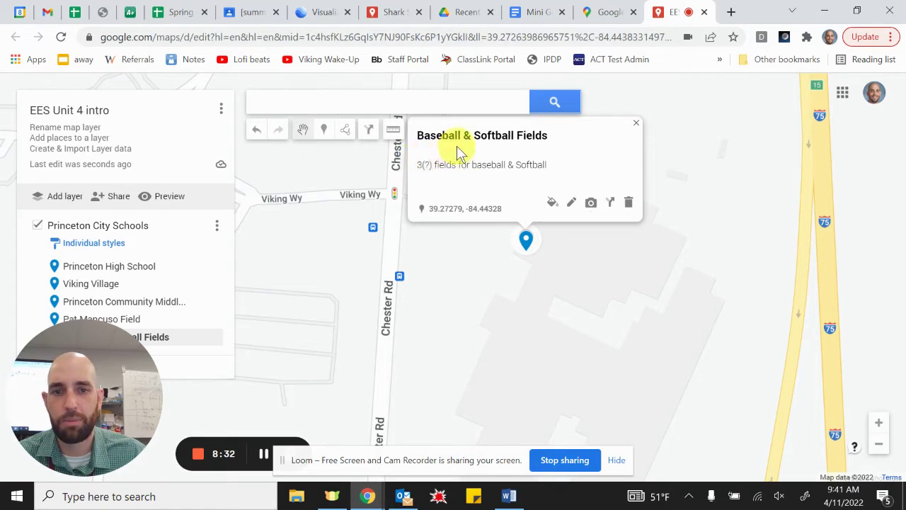
pyautogui.click(637, 123)
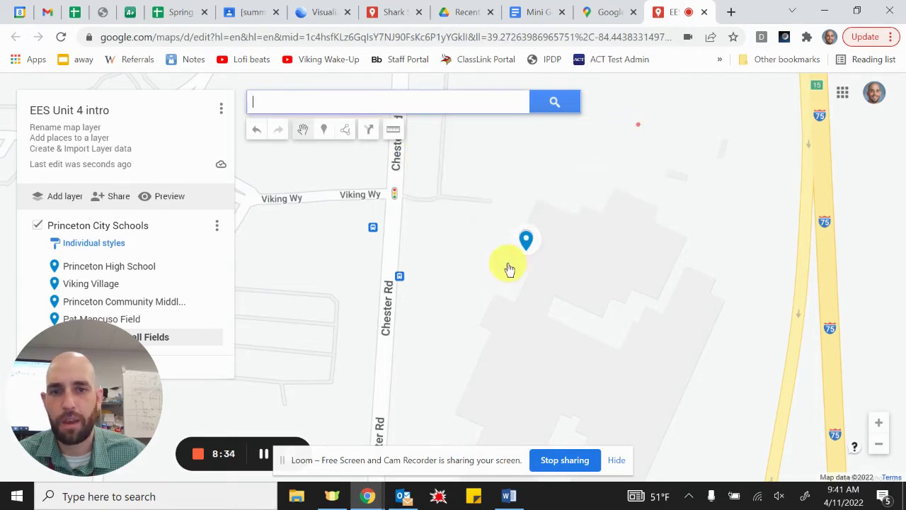
# Add the existing Princeton City School District place on Cottingham Dr to the Princeton City Schools layer and close its details.
pyautogui.scroll(-2, 493, 280)
pyautogui.scroll(-4, 493, 280)
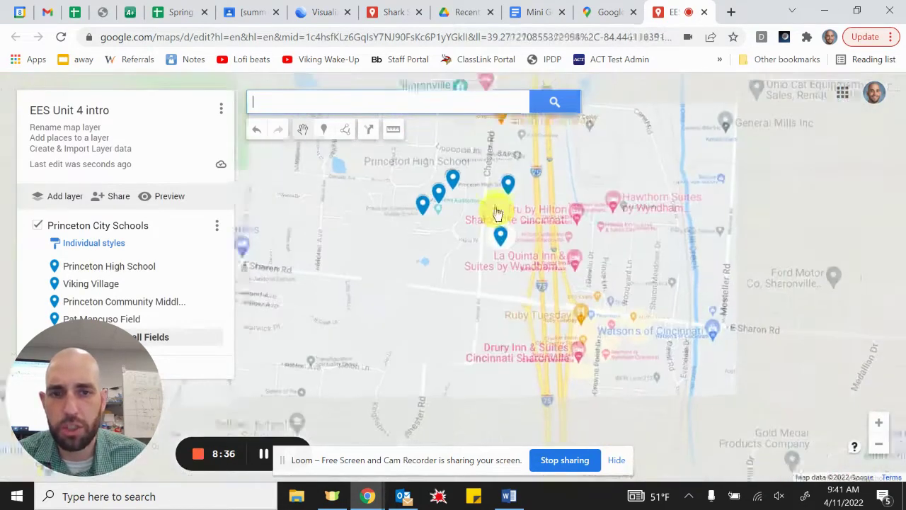
pyautogui.scroll(-3, 489, 236)
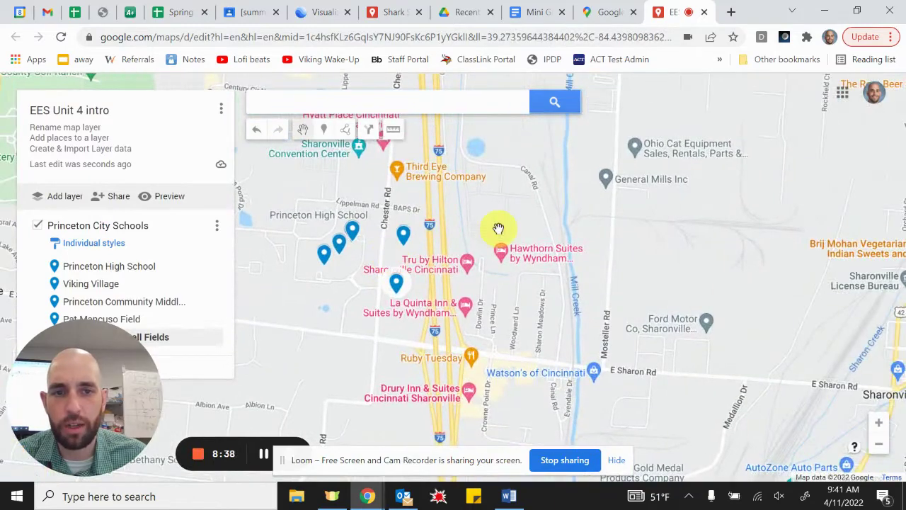
pyautogui.moveTo(486, 217); pyautogui.dragTo(449, 228)
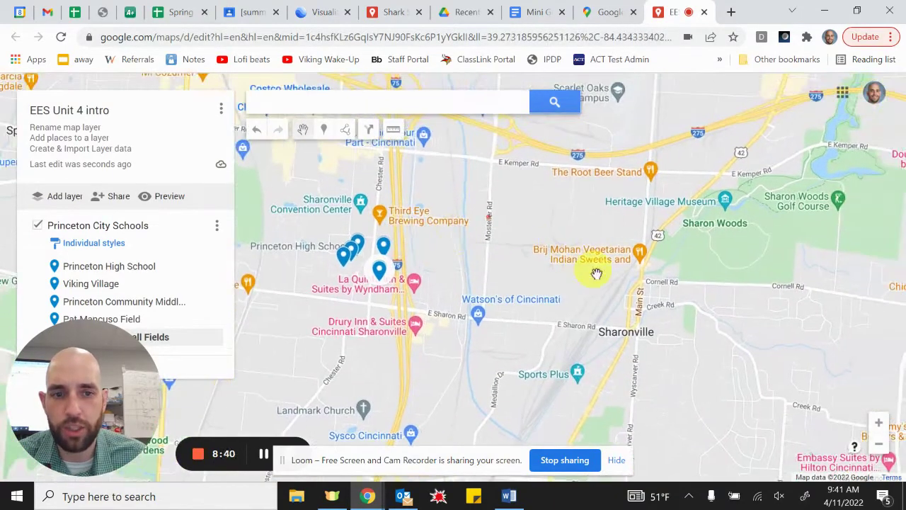
pyautogui.moveTo(645, 151); pyautogui.dragTo(557, 314)
pyautogui.moveTo(696, 142); pyautogui.dragTo(667, 206)
pyautogui.scroll(2, 666, 206)
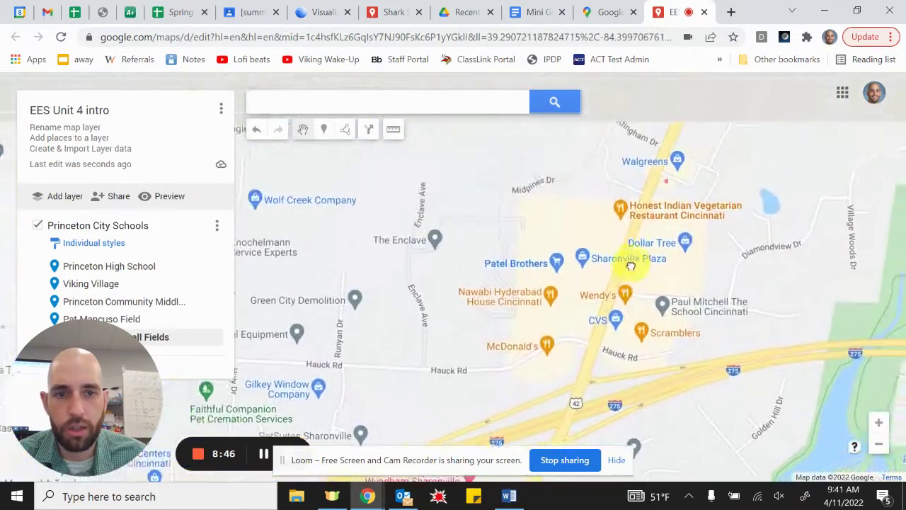
pyautogui.scroll(1, 666, 170)
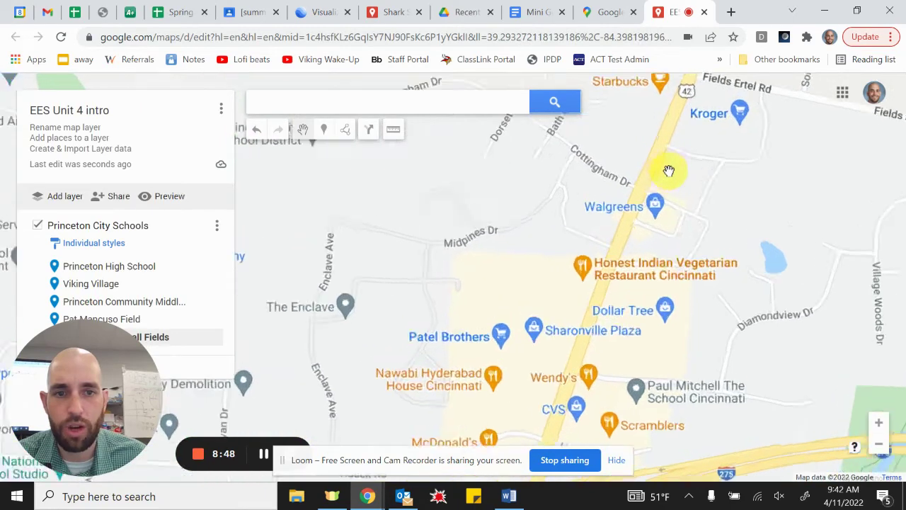
pyautogui.moveTo(644, 163); pyautogui.dragTo(789, 313)
pyautogui.moveTo(439, 247); pyautogui.dragTo(461, 260)
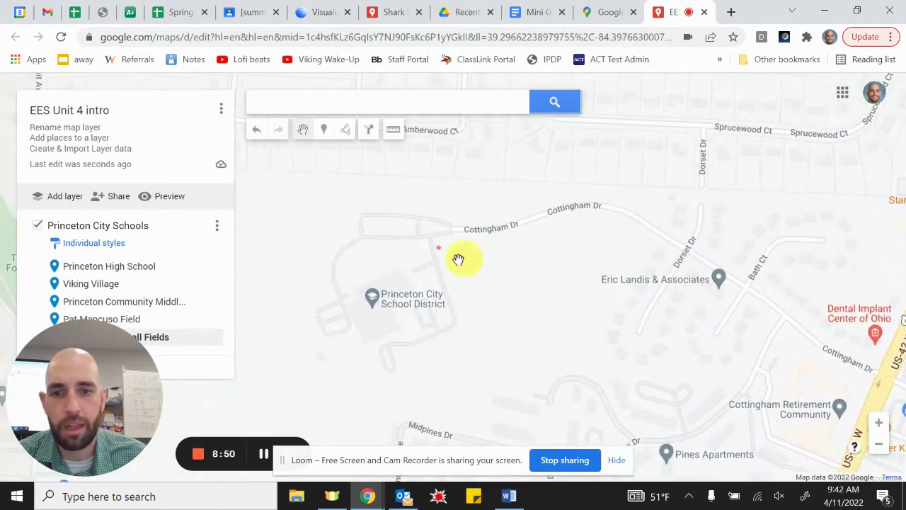
pyautogui.click(373, 301)
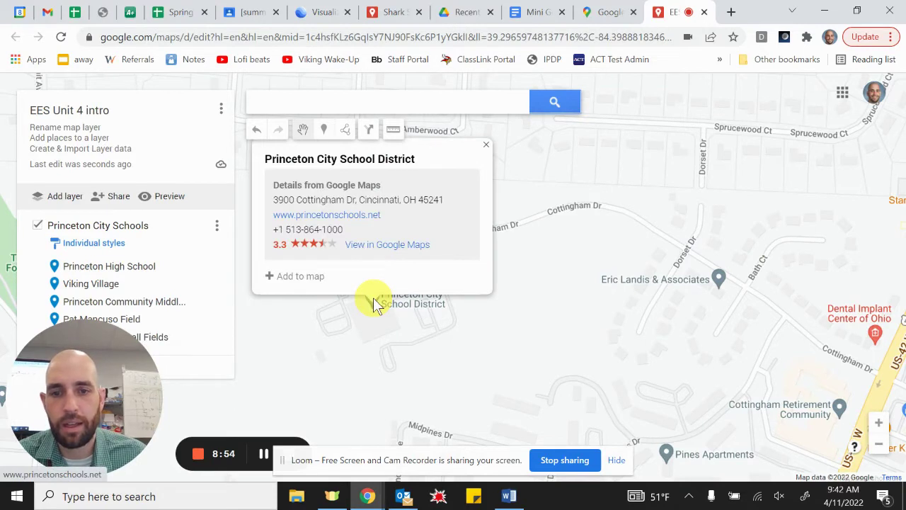
pyautogui.click(290, 279)
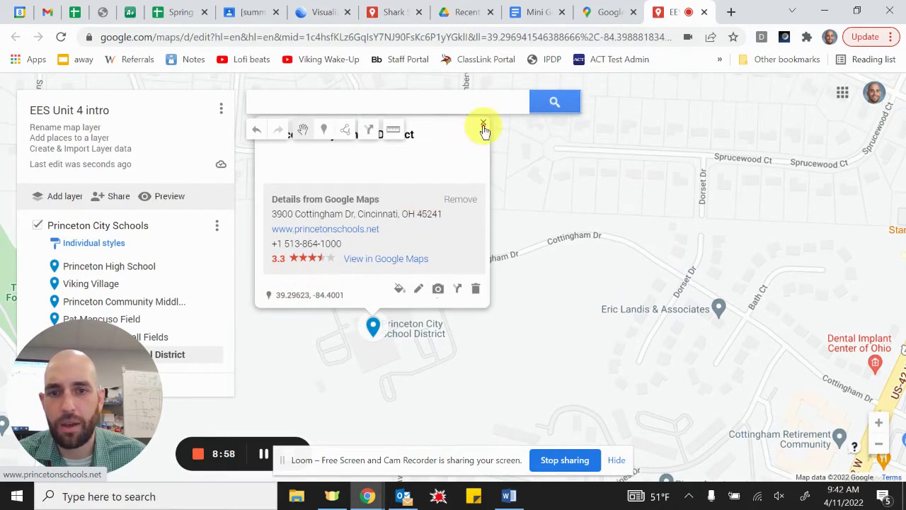
pyautogui.click(483, 125)
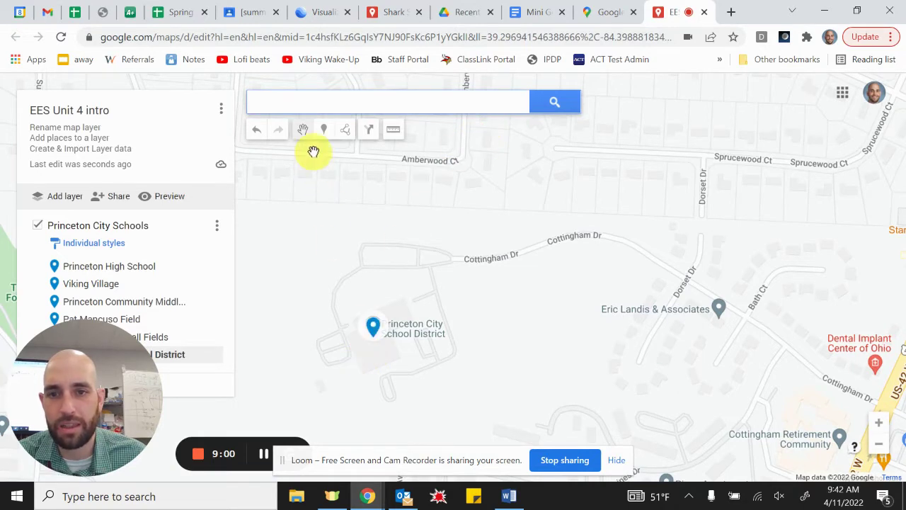
# Place a marker just southwest of the Princeton City School District pin, save it as "Innovation Center" and close its details.
pyautogui.click(324, 131)
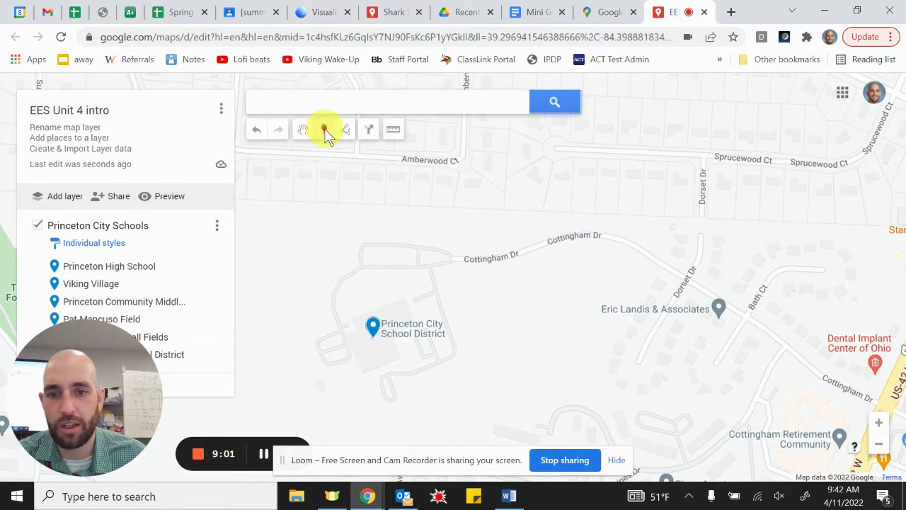
pyautogui.click(360, 352)
pyautogui.write('In')
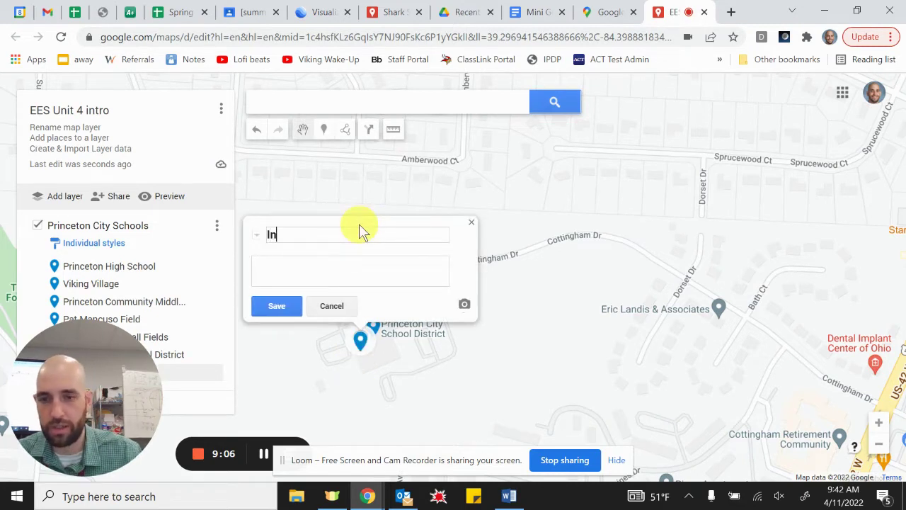
pyautogui.write('novation Center')
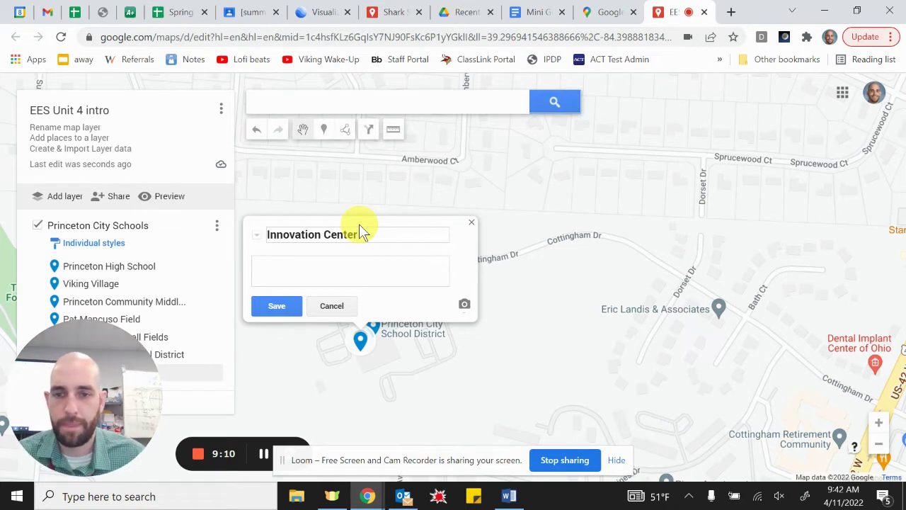
pyautogui.click(276, 305)
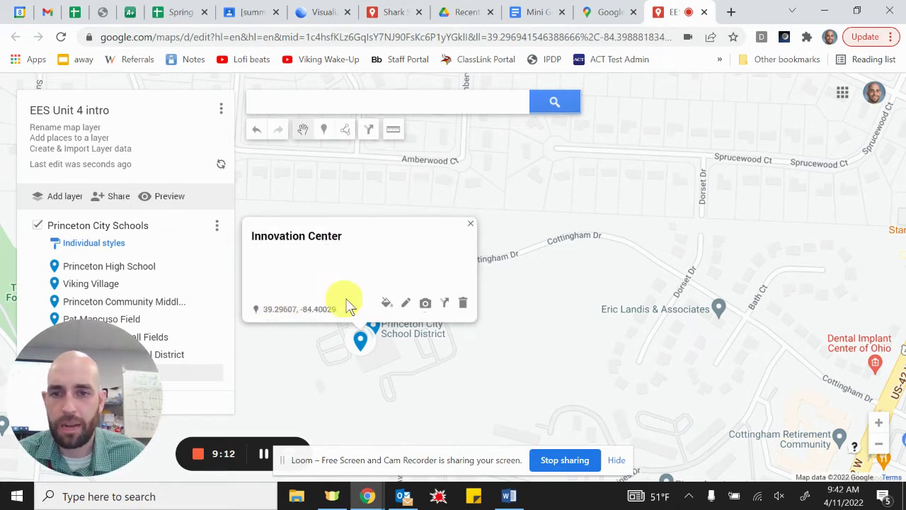
pyautogui.click(471, 226)
# Look over the area south of I-275, from the Innovation Center west across I-75 to the Springdale neighbourhoods around Lawnview Ave.
pyautogui.scroll(-3, 456, 267)
pyautogui.scroll(-2, 456, 268)
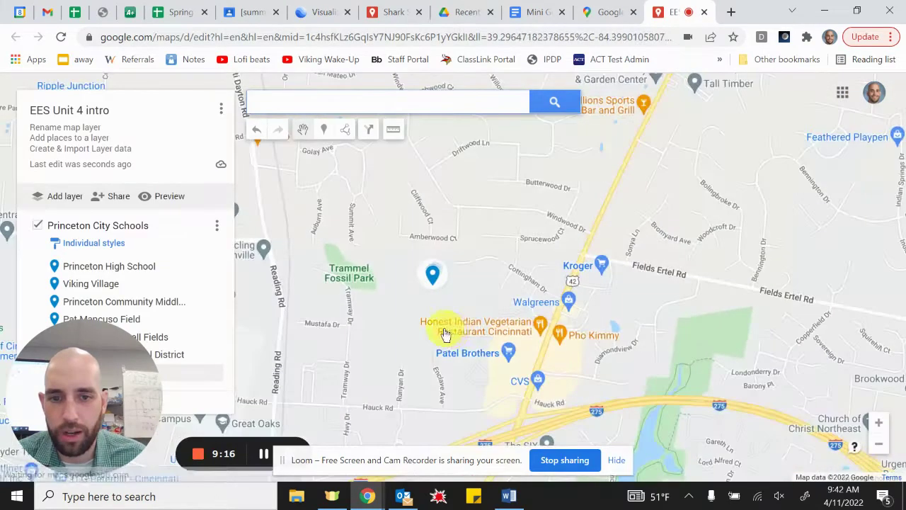
pyautogui.moveTo(421, 361); pyautogui.dragTo(520, 279)
pyautogui.moveTo(470, 306)
pyautogui.mouseDown()
pyautogui.moveTo(500, 277)
pyautogui.moveTo(532, 269)
pyautogui.mouseUp()
pyautogui.scroll(3, 369, 299)
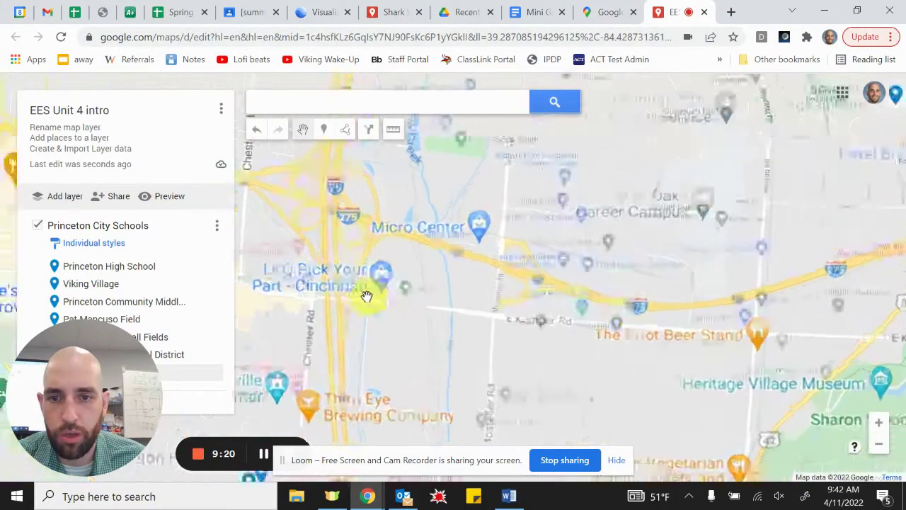
pyautogui.moveTo(370, 298); pyautogui.dragTo(575, 298)
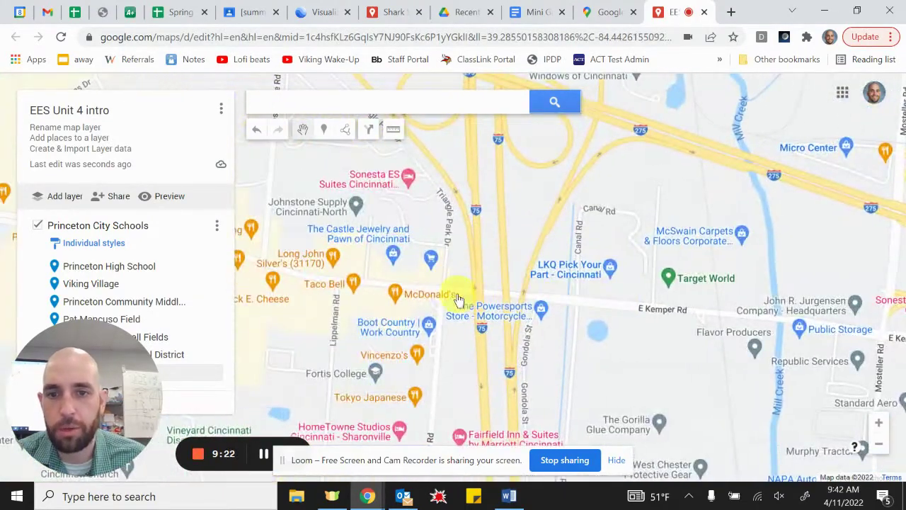
pyautogui.moveTo(461, 300); pyautogui.dragTo(550, 340)
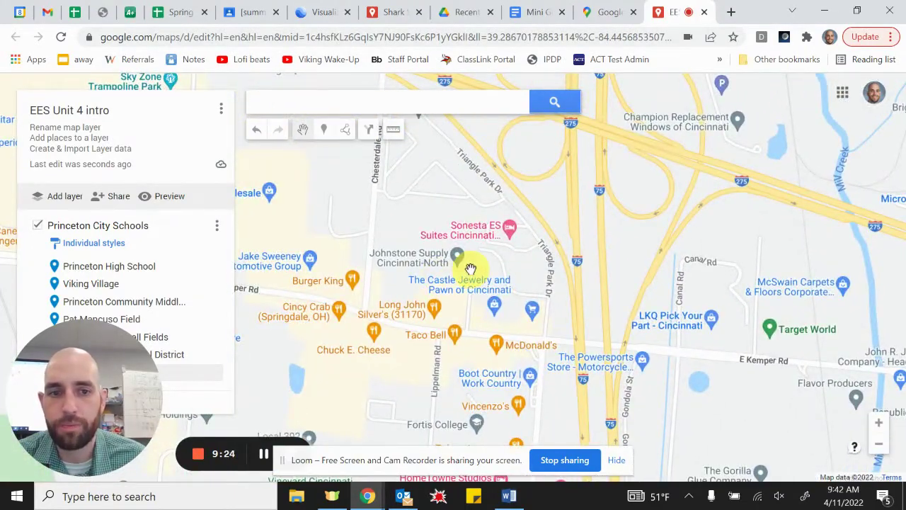
pyautogui.moveTo(470, 269); pyautogui.dragTo(568, 232)
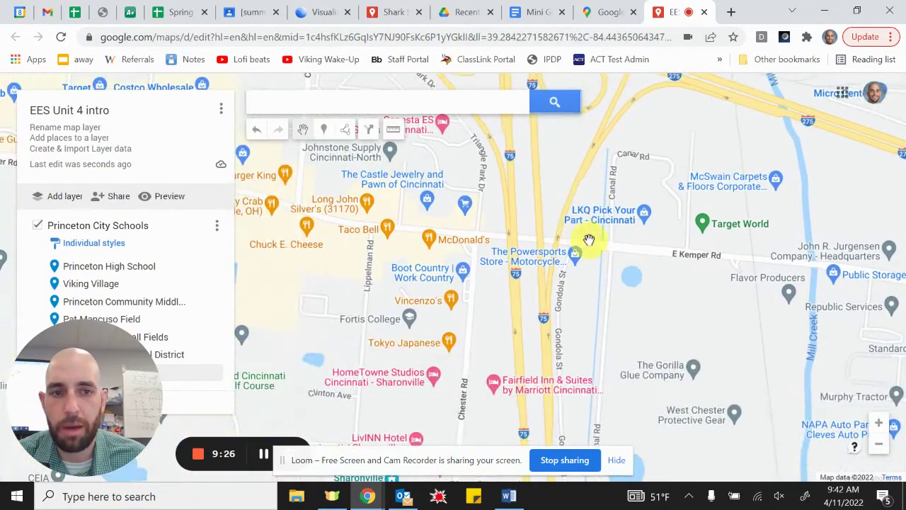
pyautogui.moveTo(387, 241)
pyautogui.mouseDown()
pyautogui.moveTo(542, 273)
pyautogui.moveTo(599, 421)
pyautogui.moveTo(465, 374)
pyautogui.moveTo(515, 366)
pyautogui.moveTo(630, 390)
pyautogui.mouseUp()
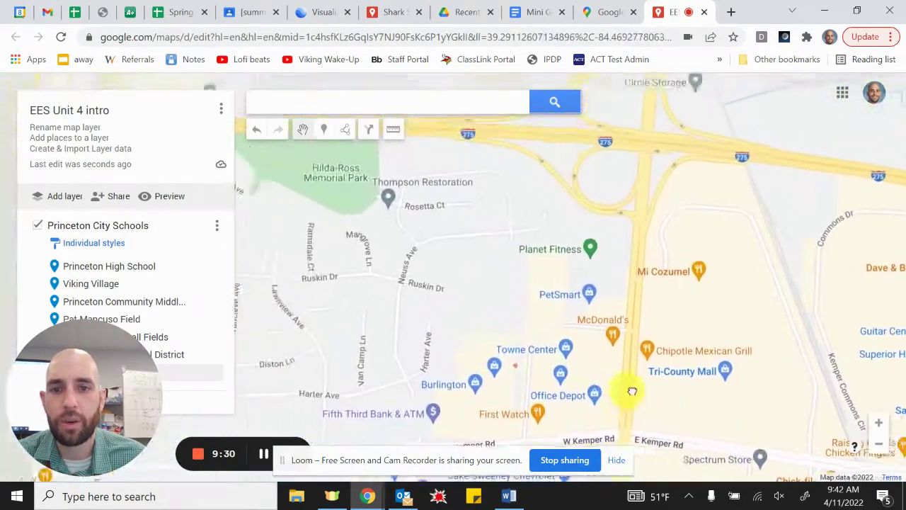
pyautogui.moveTo(437, 367); pyautogui.dragTo(560, 389)
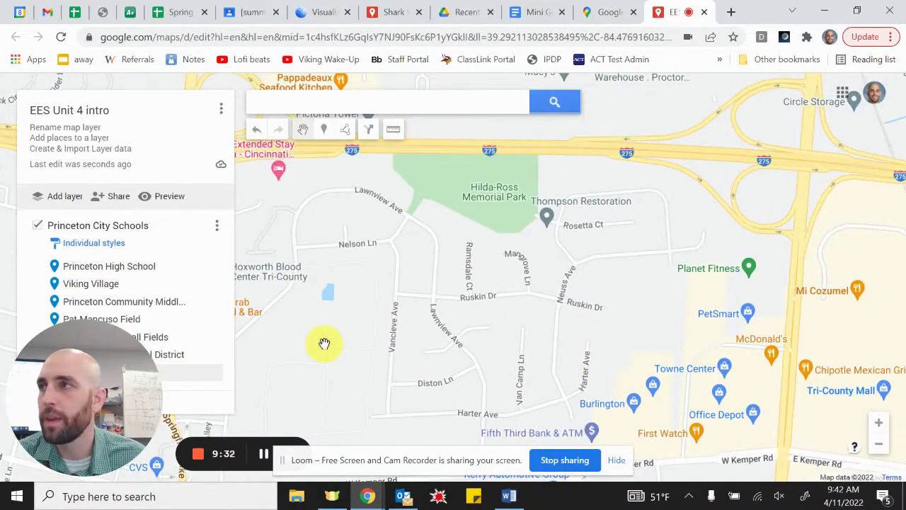
pyautogui.moveTo(324, 344); pyautogui.dragTo(573, 342)
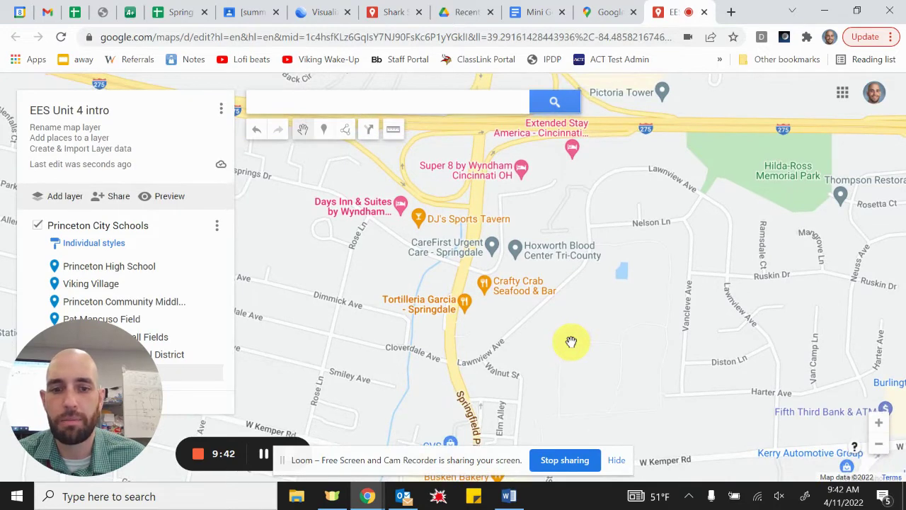
pyautogui.moveTo(572, 347); pyautogui.dragTo(564, 372)
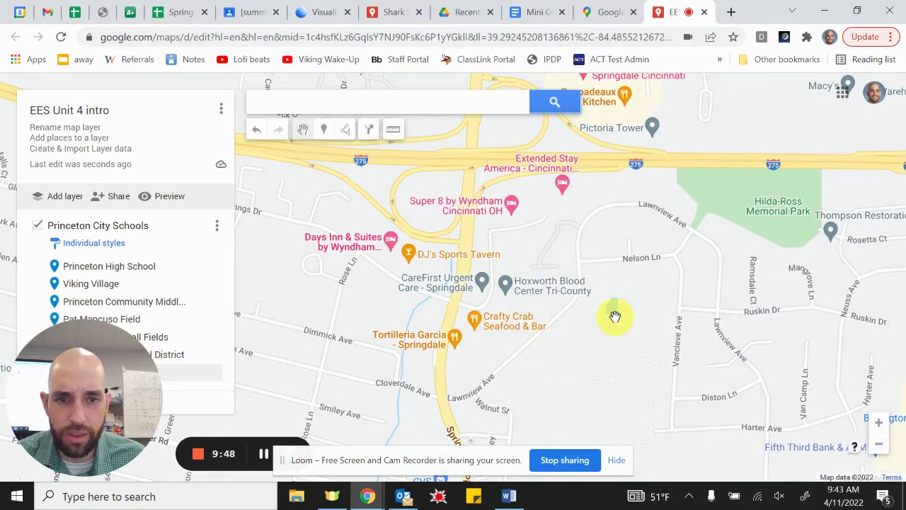
# Examine the Tri-County Mall area east of Princeton Pike and south of I-275 at building level.
pyautogui.scroll(-1, 613, 316)
pyautogui.moveTo(598, 365); pyautogui.dragTo(399, 354)
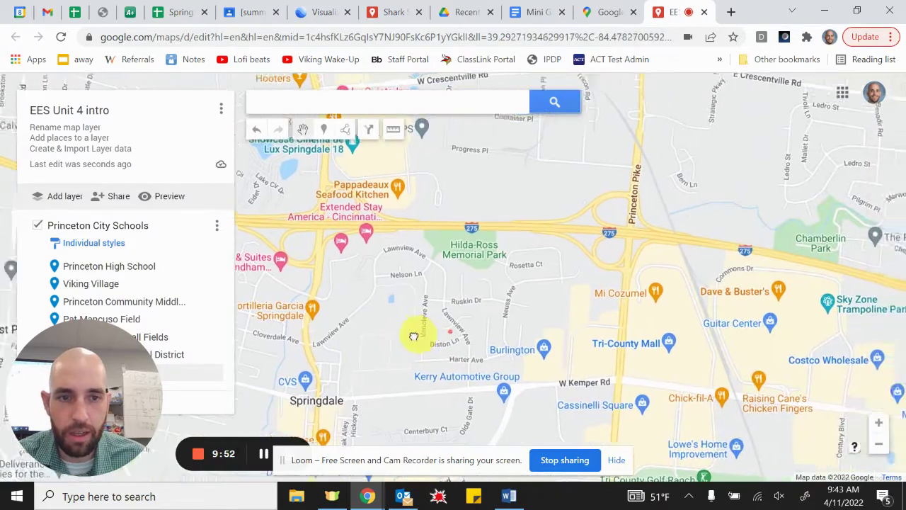
pyautogui.scroll(2, 606, 312)
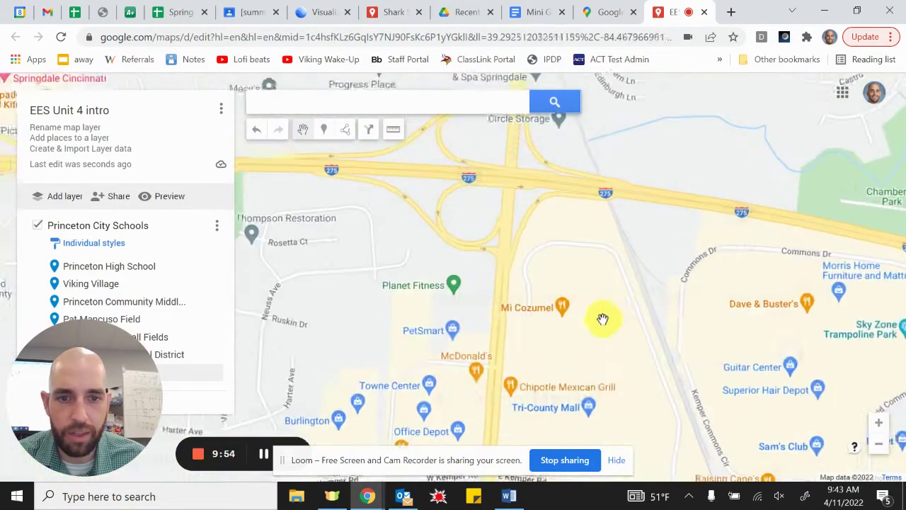
pyautogui.moveTo(601, 323); pyautogui.dragTo(555, 245)
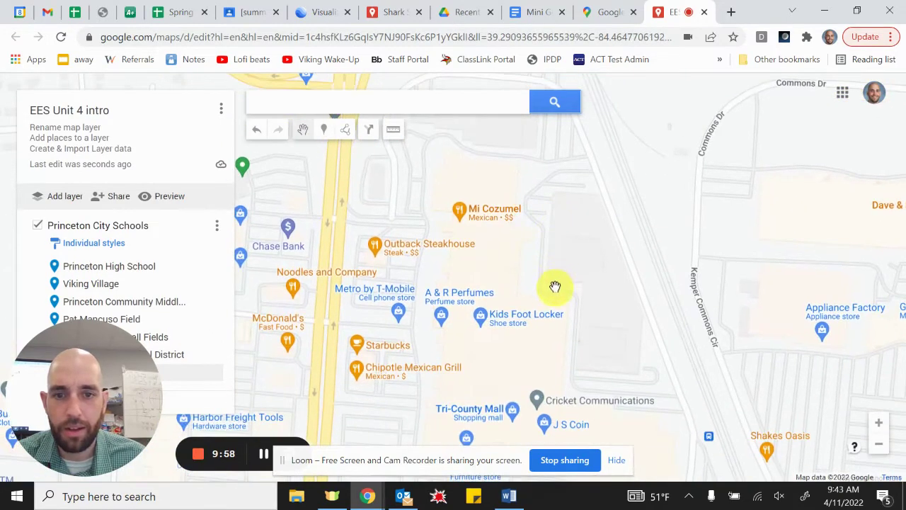
pyautogui.moveTo(553, 283); pyautogui.dragTo(546, 237)
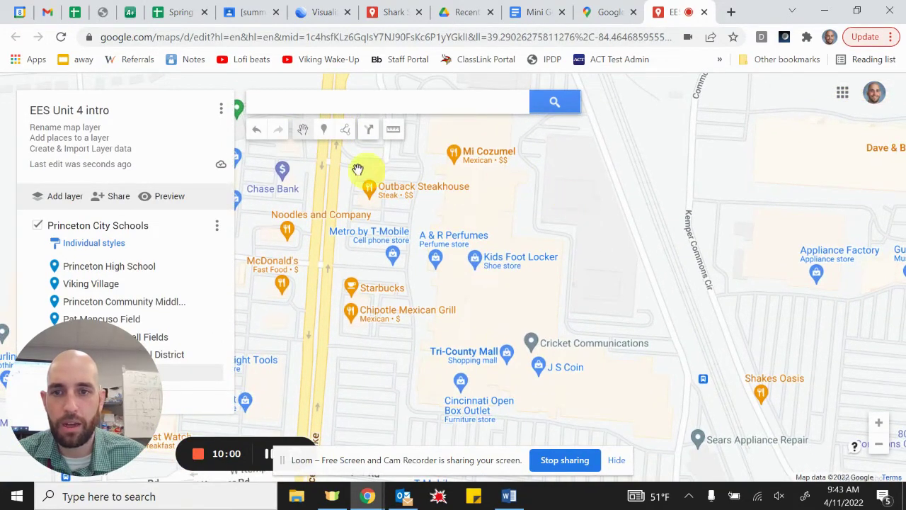
# Place a marker on the lot just east of Tri-County Mall, save it as "Princeton STEAM Academy" and close its details.
pyautogui.click(323, 129)
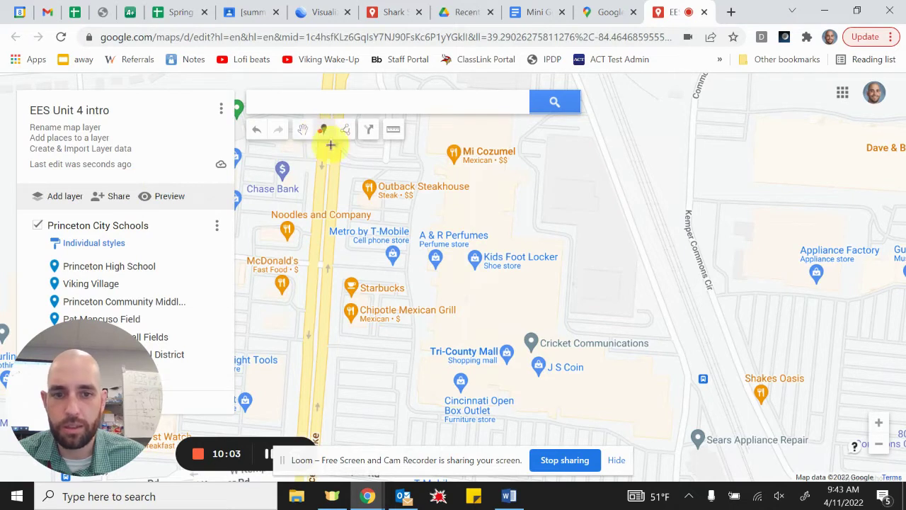
pyautogui.click(609, 286)
pyautogui.write('Or')
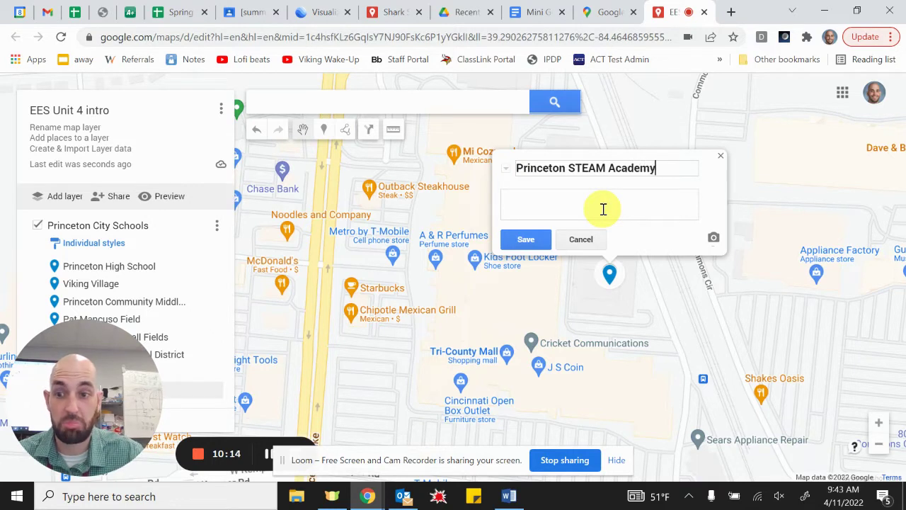
pyautogui.click(526, 241)
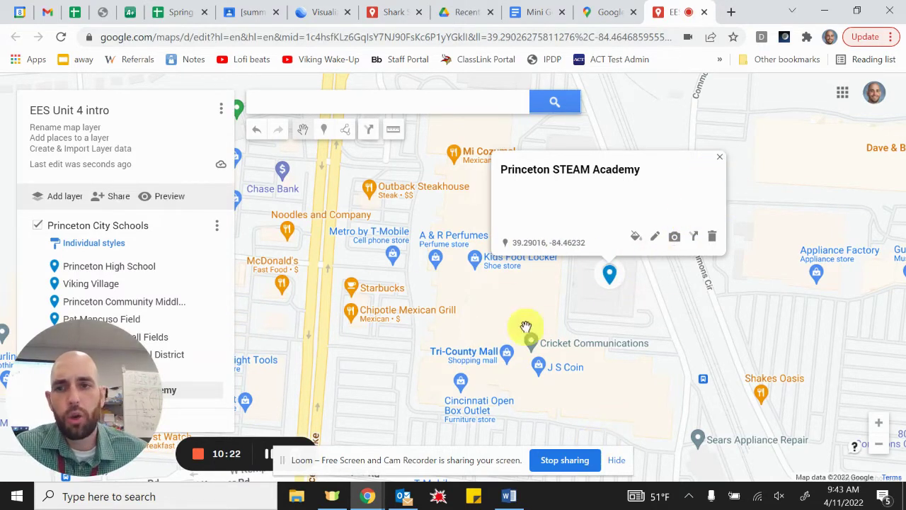
pyautogui.moveTo(121, 366); pyautogui.dragTo(348, 390)
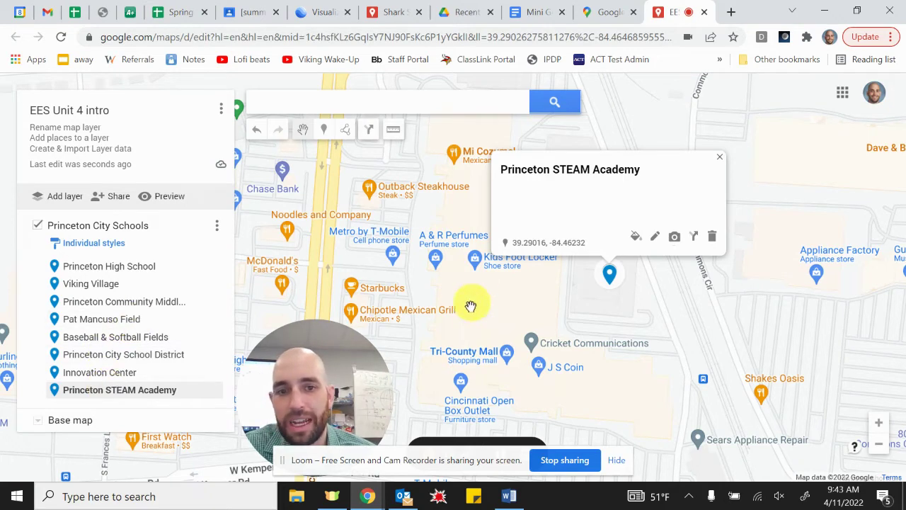
pyautogui.scroll(-1, 507, 303)
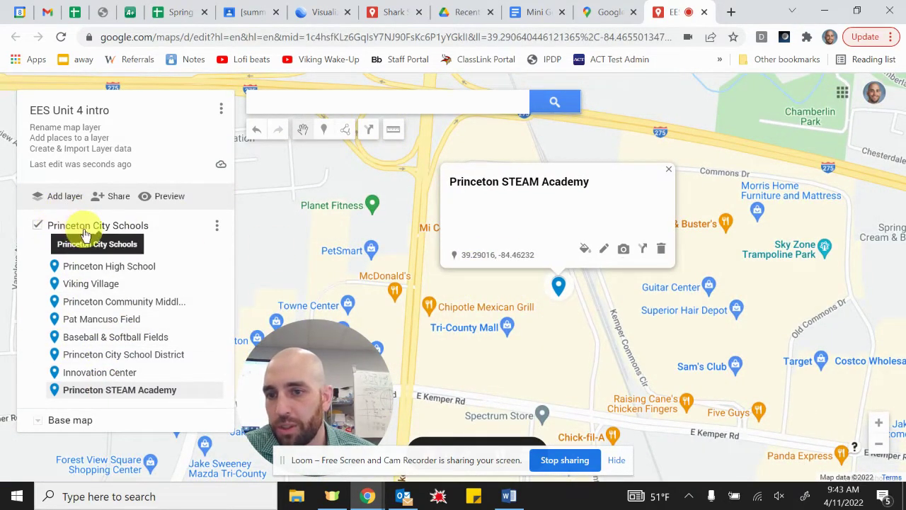
pyautogui.click(670, 174)
# Change the base map to the pale grey style with white roads, pink commercial areas and few labels, and close the style choices.
pyautogui.scroll(-2, 673, 227)
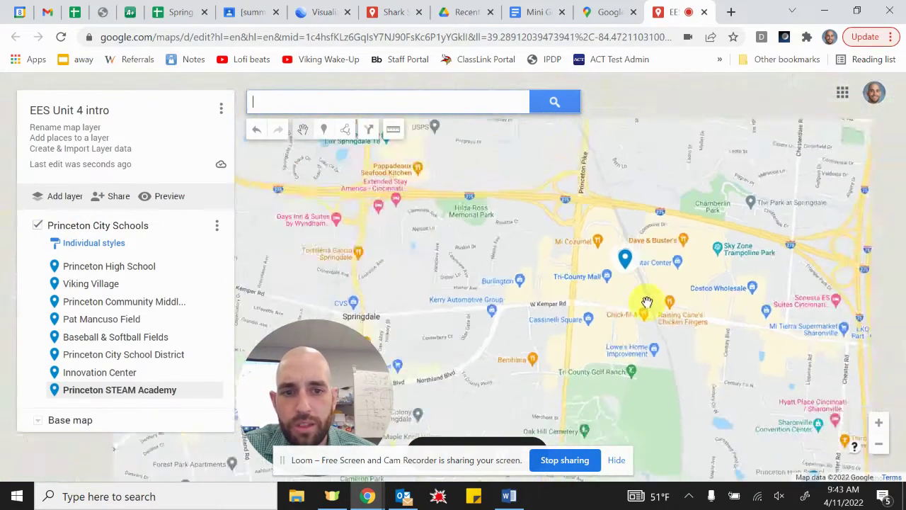
pyautogui.moveTo(646, 300); pyautogui.dragTo(422, 263)
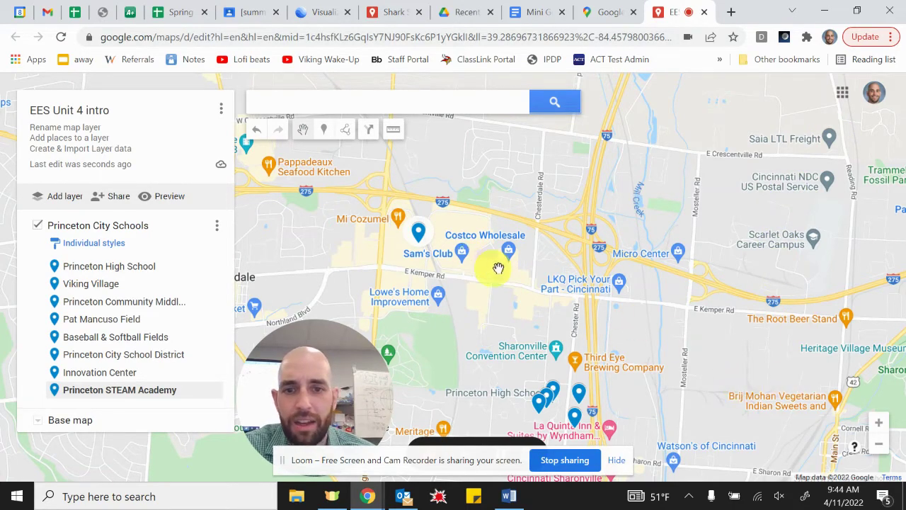
pyautogui.scroll(2, 530, 259)
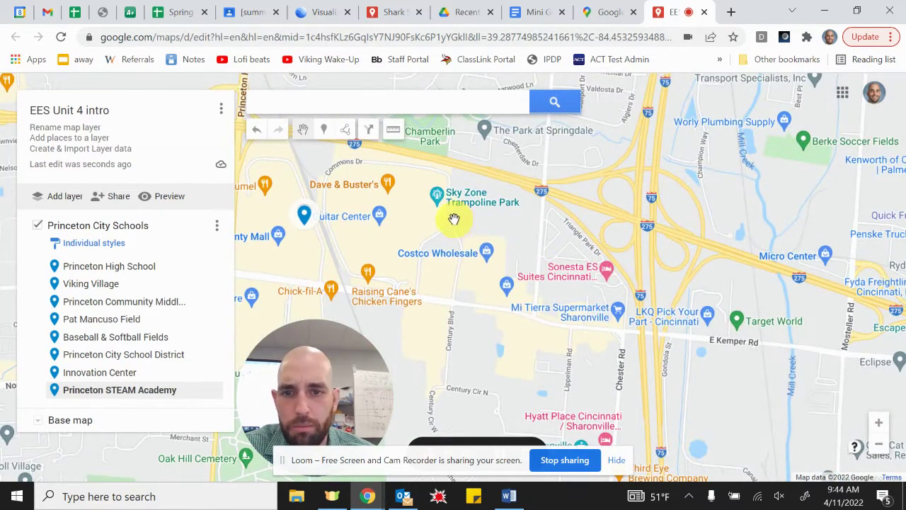
pyautogui.scroll(-2, 631, 287)
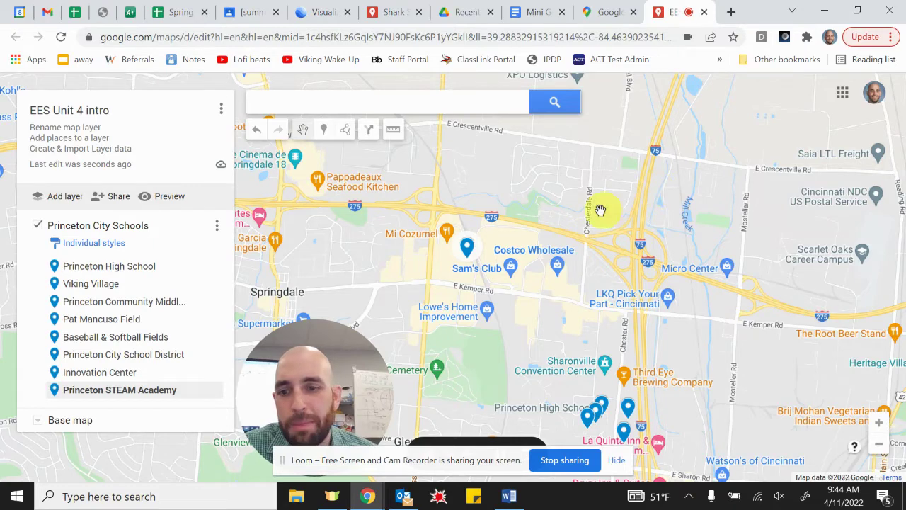
pyautogui.click(41, 422)
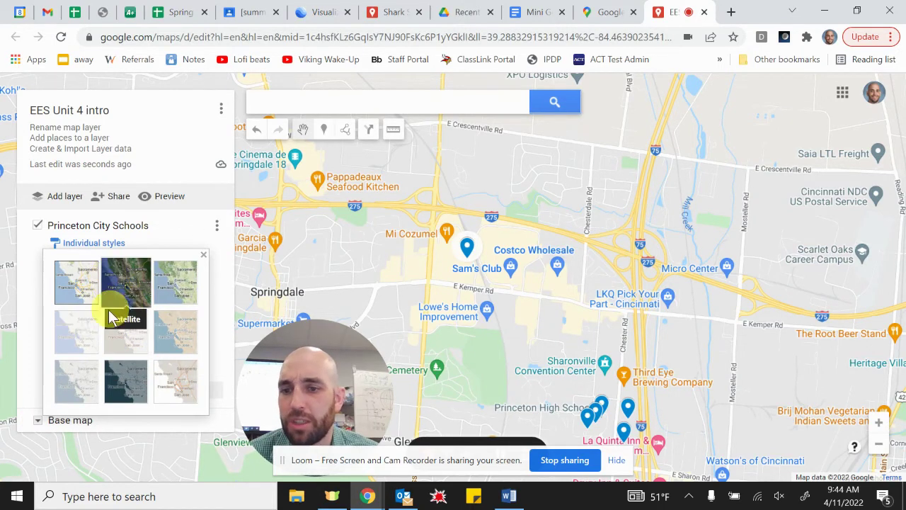
pyautogui.click(134, 339)
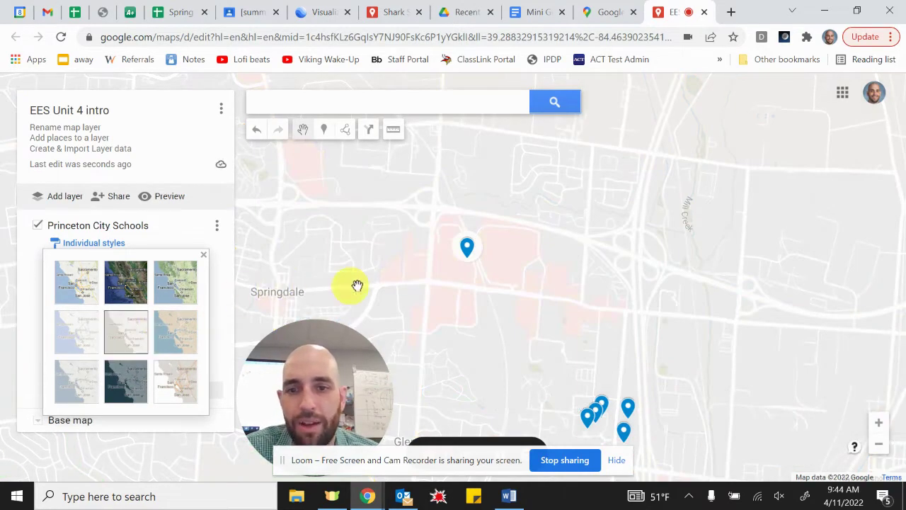
pyautogui.scroll(-2, 524, 282)
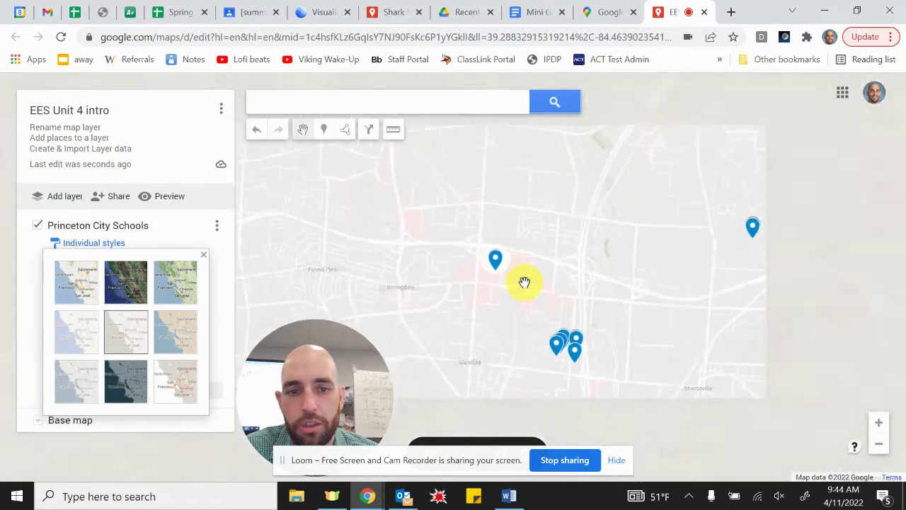
pyautogui.scroll(2, 616, 293)
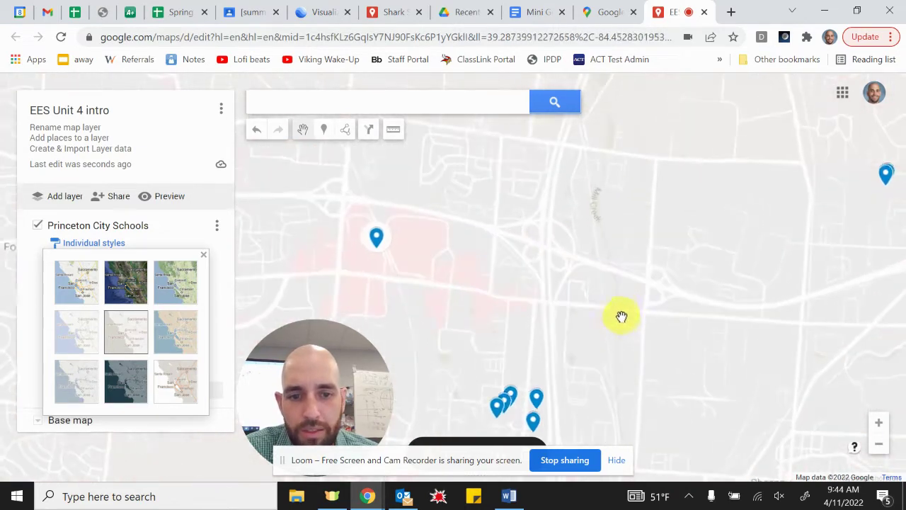
pyautogui.moveTo(621, 316); pyautogui.dragTo(591, 265)
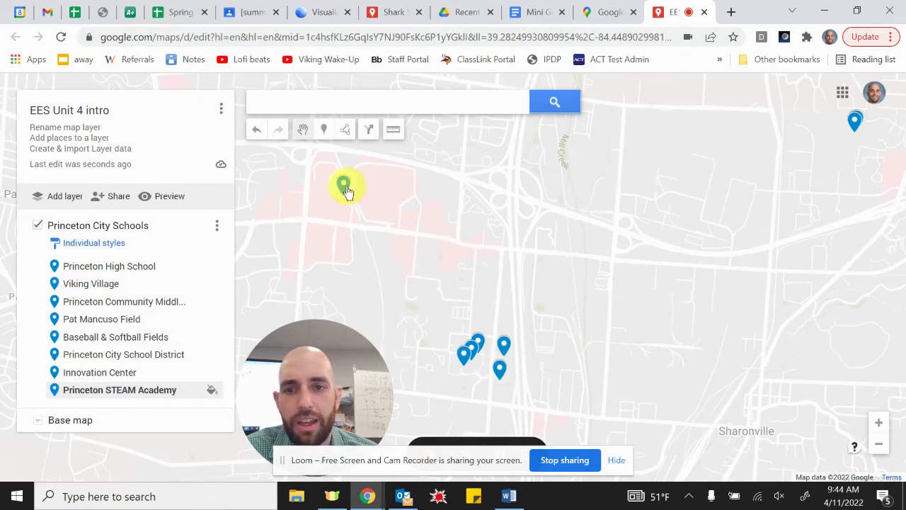
pyautogui.moveTo(407, 196)
pyautogui.mouseDown()
pyautogui.moveTo(299, 212)
pyautogui.moveTo(371, 219)
pyautogui.mouseUp()
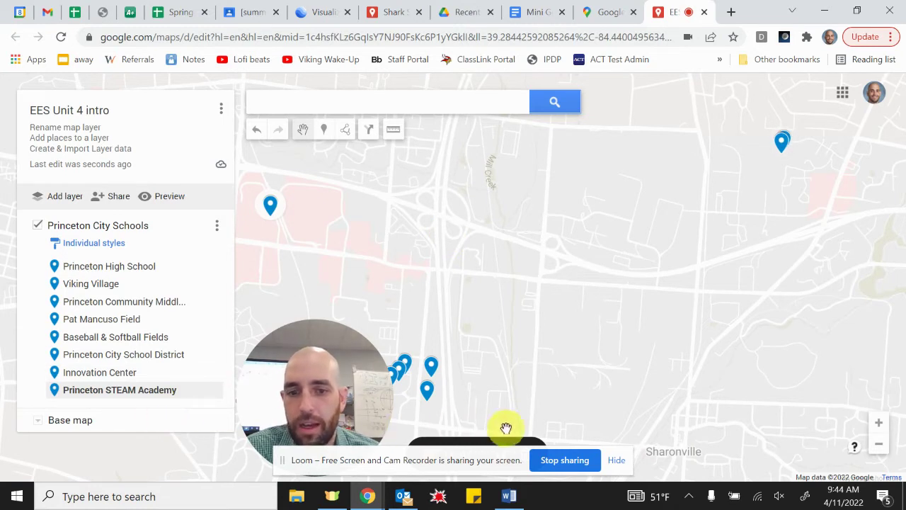
pyautogui.moveTo(326, 423); pyautogui.dragTo(330, 370)
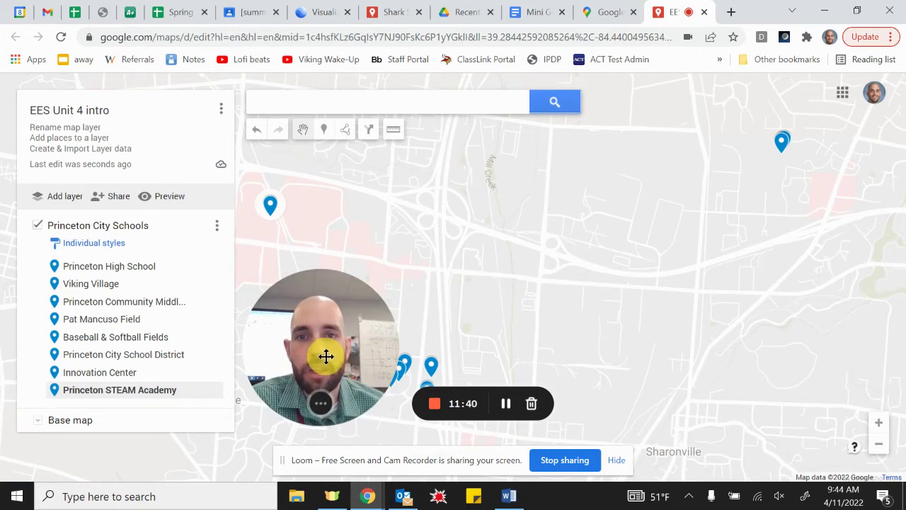
pyautogui.moveTo(330, 360); pyautogui.dragTo(331, 380)
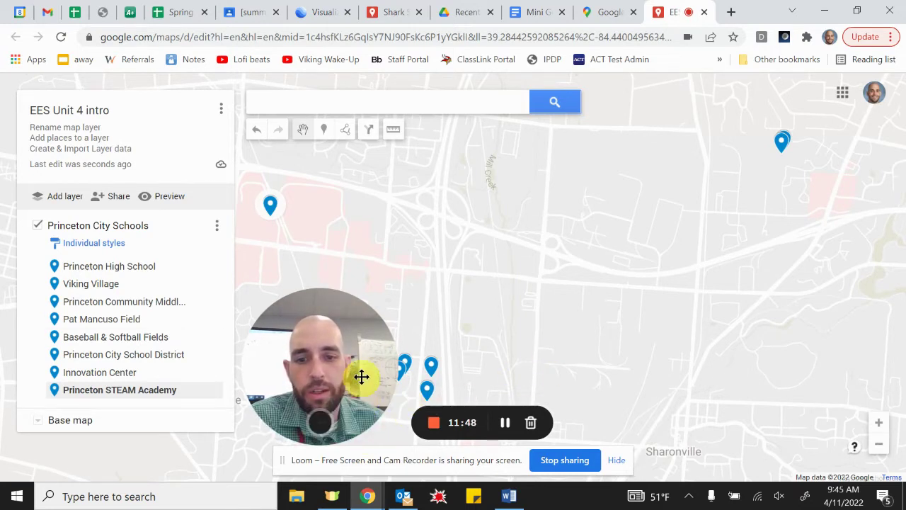
pyautogui.click(505, 422)
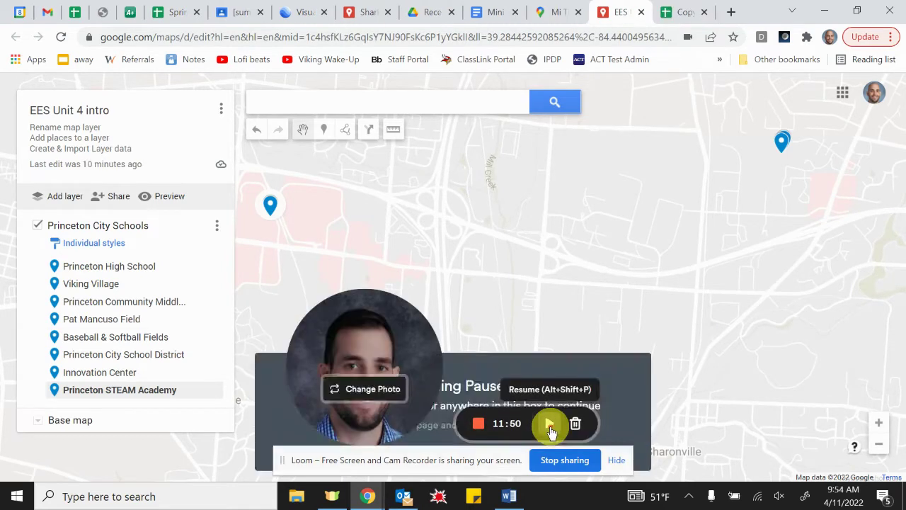
pyautogui.click(549, 423)
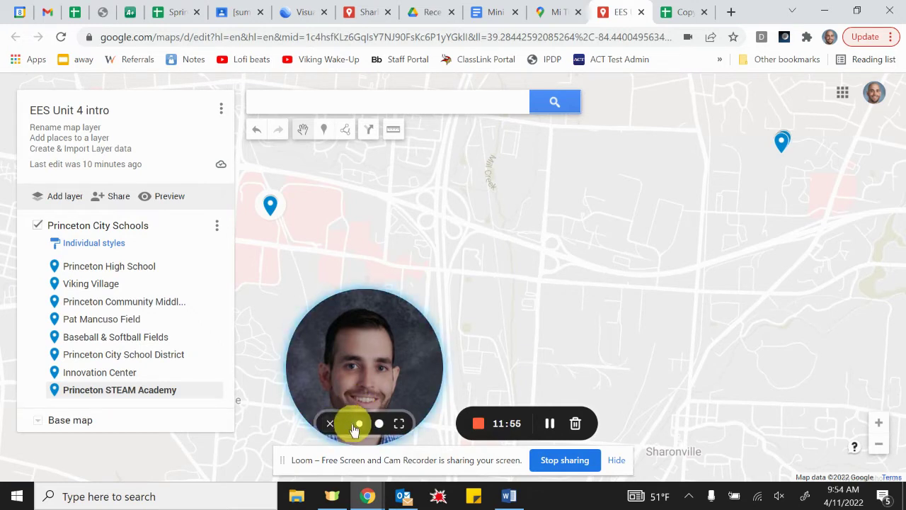
pyautogui.click(378, 423)
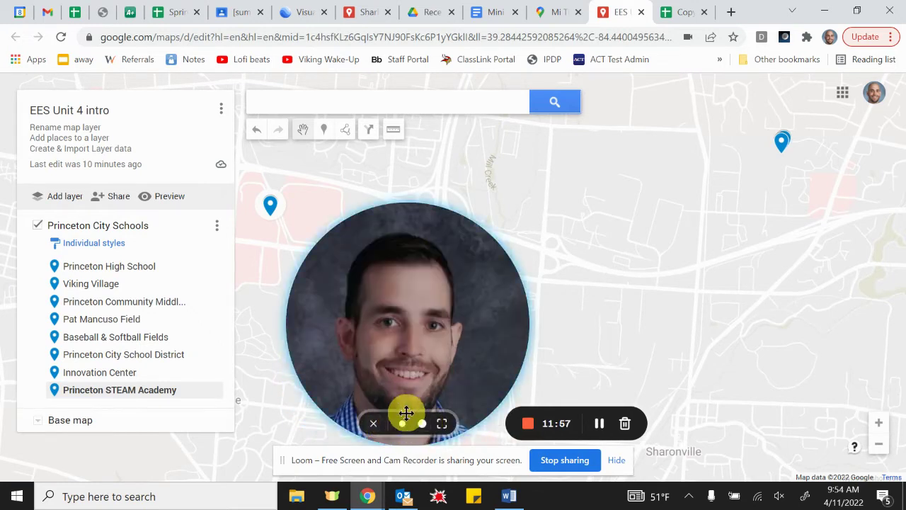
pyautogui.click(402, 422)
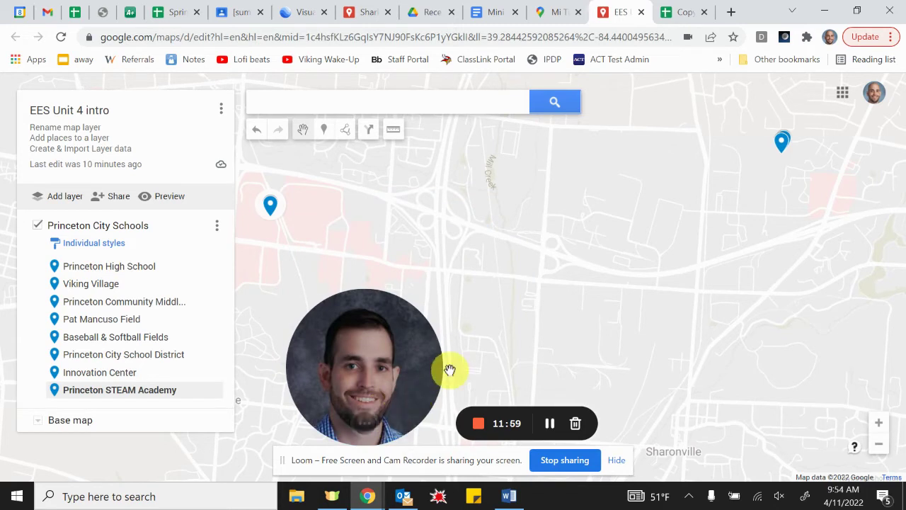
# Review the restaurant addresses, coordinates, hours and websites in the "Copy of Restaurant Data Sheet" spreadsheet and return to the custom map.
pyautogui.click(678, 14)
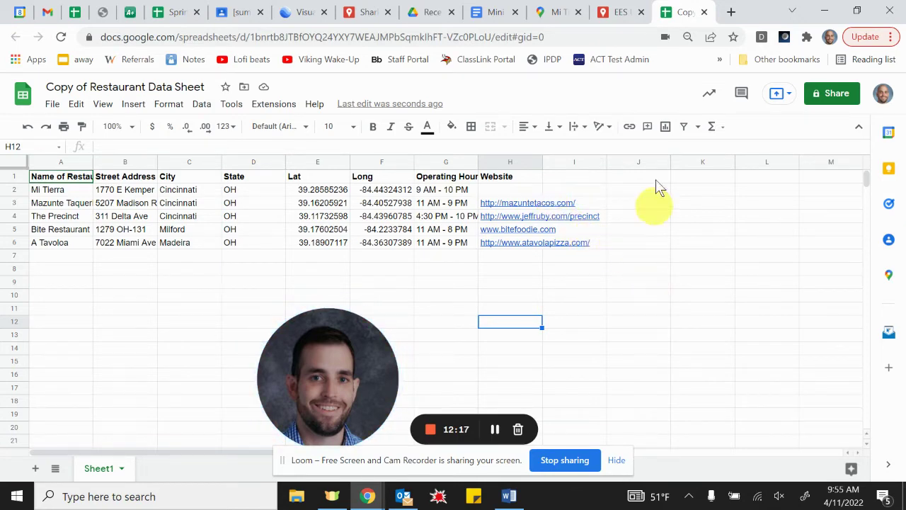
pyautogui.click(620, 15)
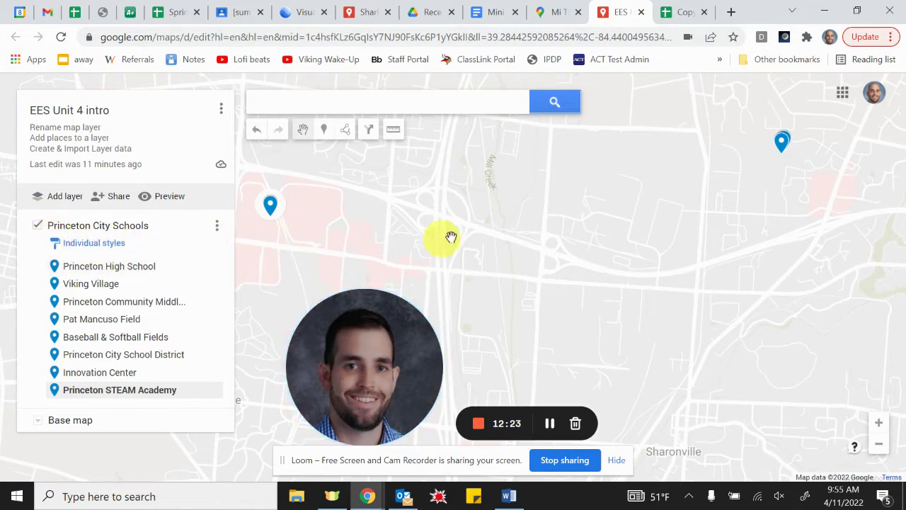
pyautogui.scroll(-1, 449, 237)
pyautogui.moveTo(382, 364); pyautogui.dragTo(830, 445)
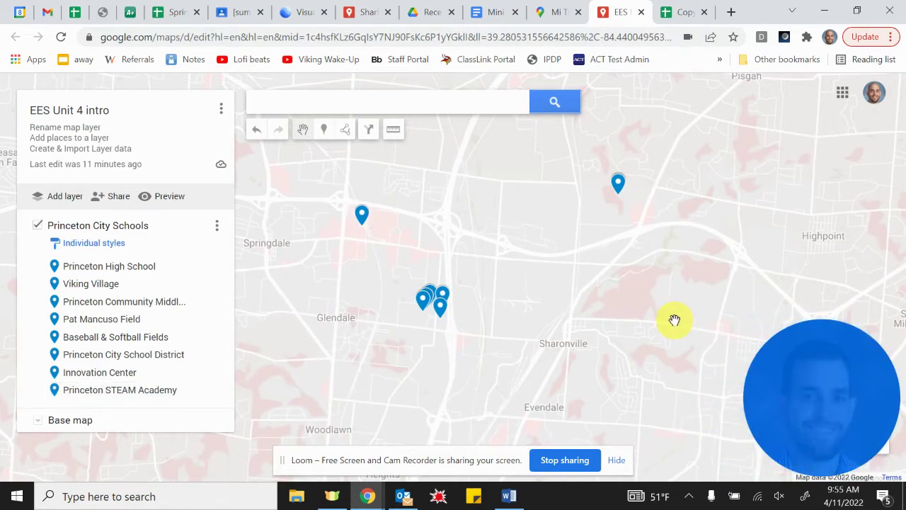
pyautogui.moveTo(818, 453)
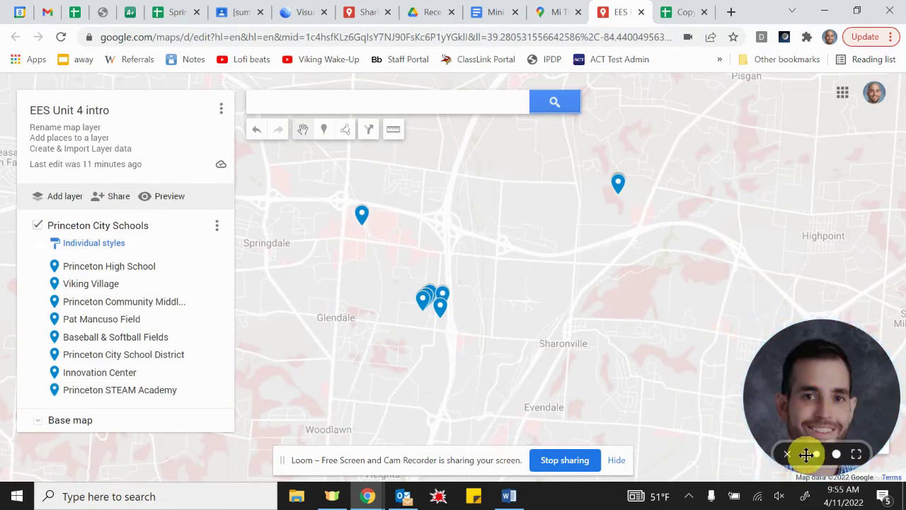
pyautogui.click(788, 455)
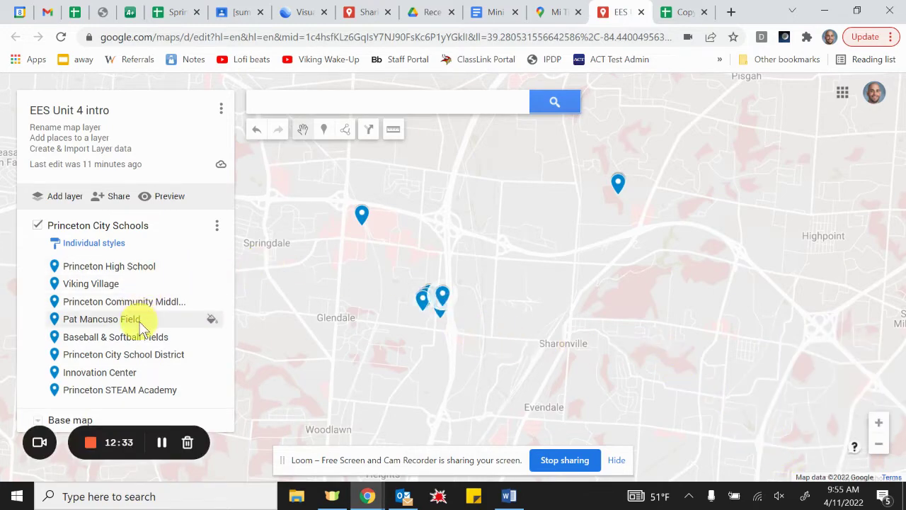
# Review the place-grouping and label options in the Princeton City Schools layer's styling and close them.
pyautogui.scroll(-1, 540, 276)
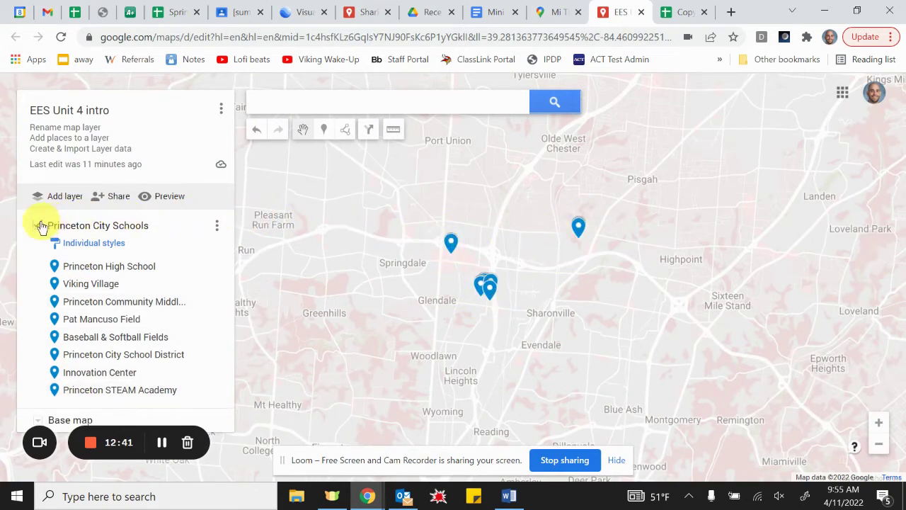
pyautogui.click(90, 247)
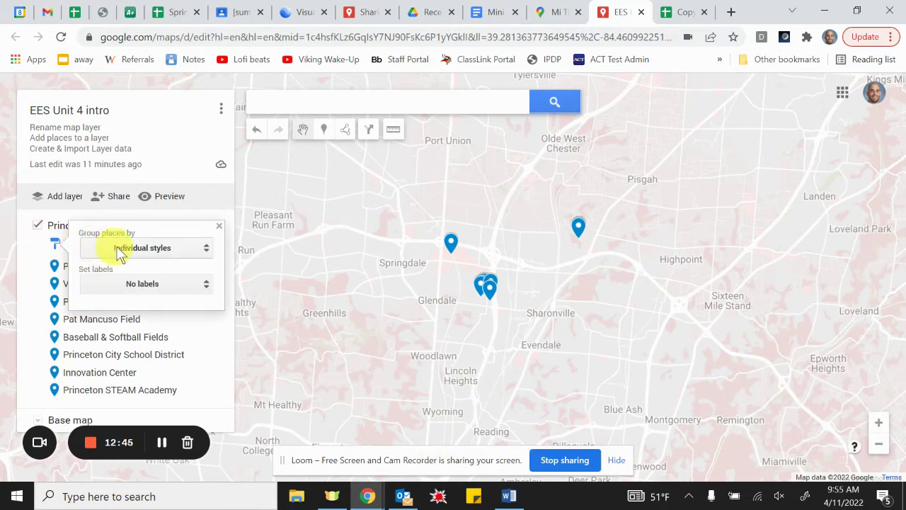
pyautogui.click(117, 247)
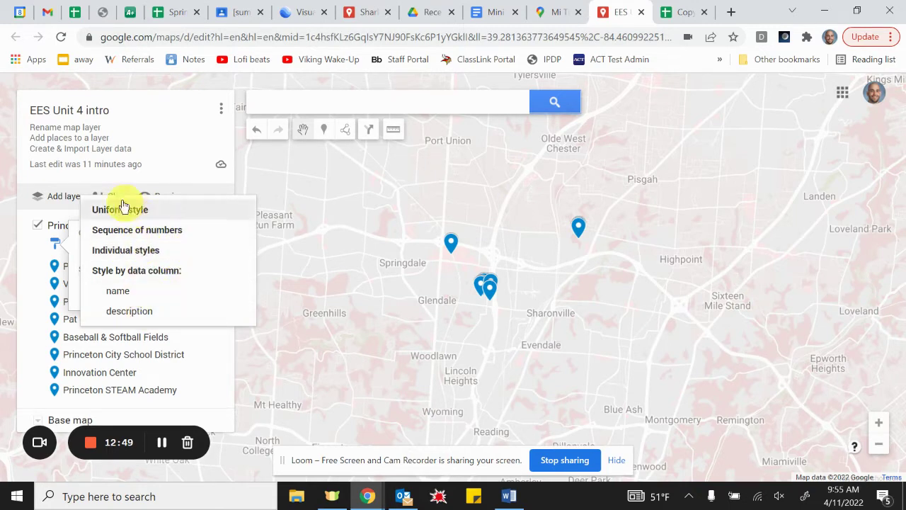
pyautogui.click(64, 222)
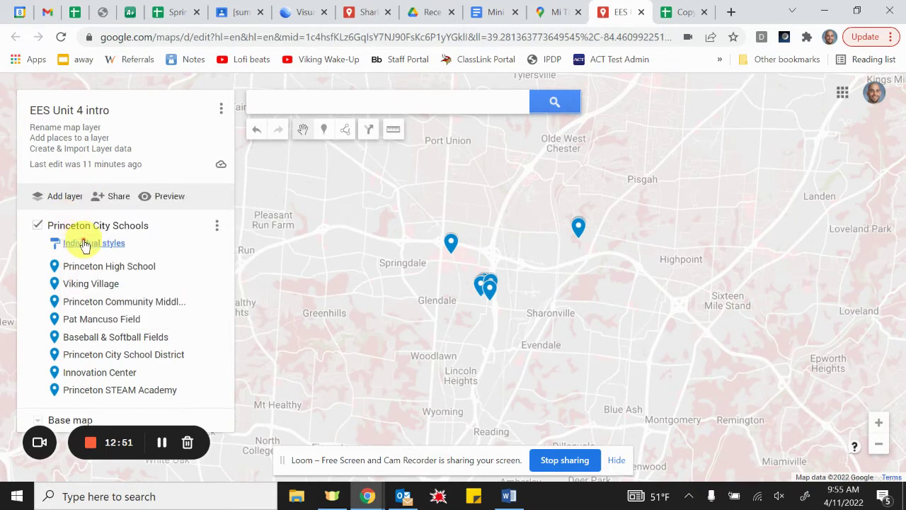
pyautogui.click(83, 243)
pyautogui.click(128, 286)
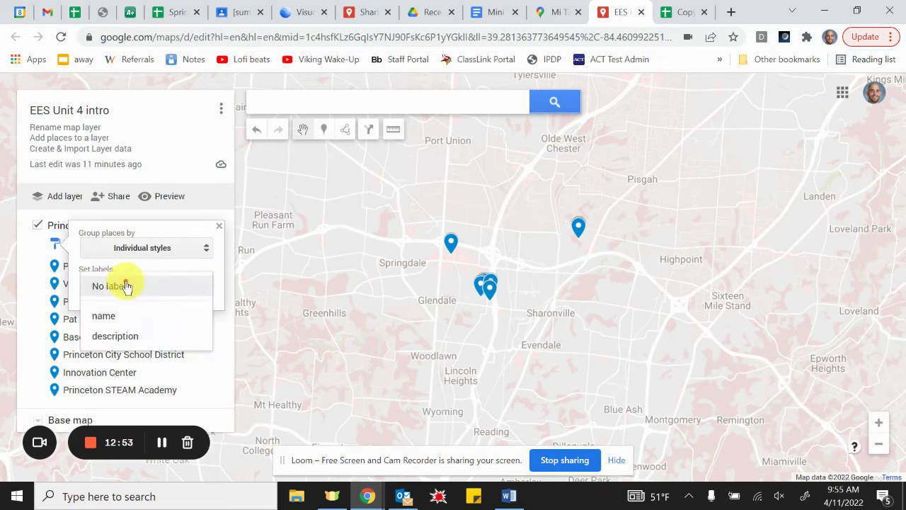
pyautogui.click(53, 224)
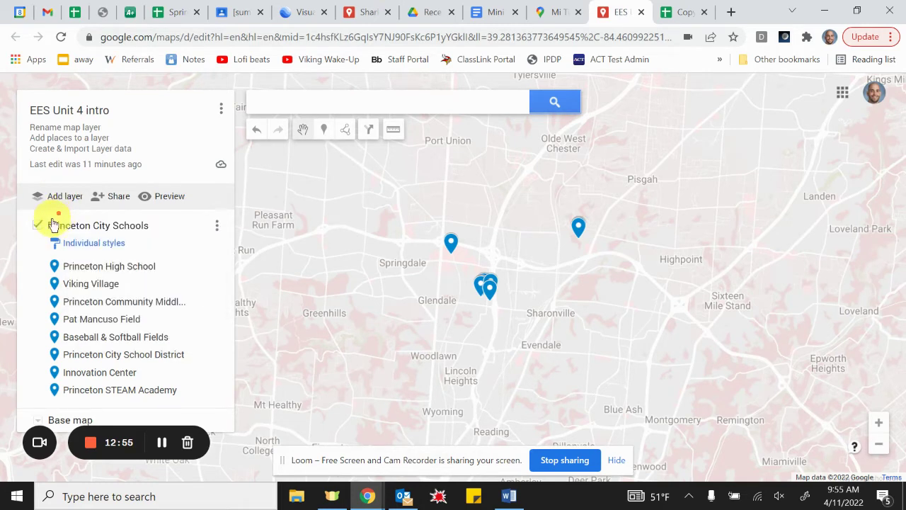
# Toggle the visibility of the Princeton City Schools layer and leave it hidden.
pyautogui.click(37, 226)
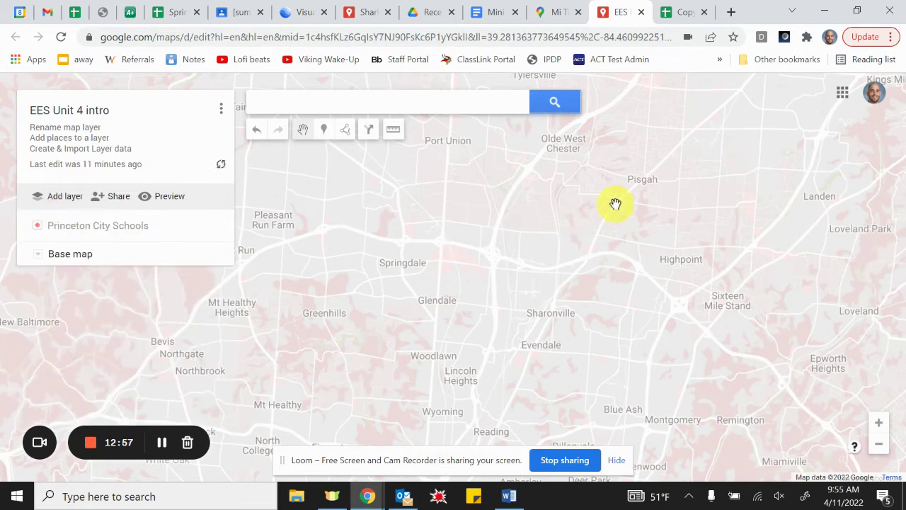
pyautogui.click(39, 226)
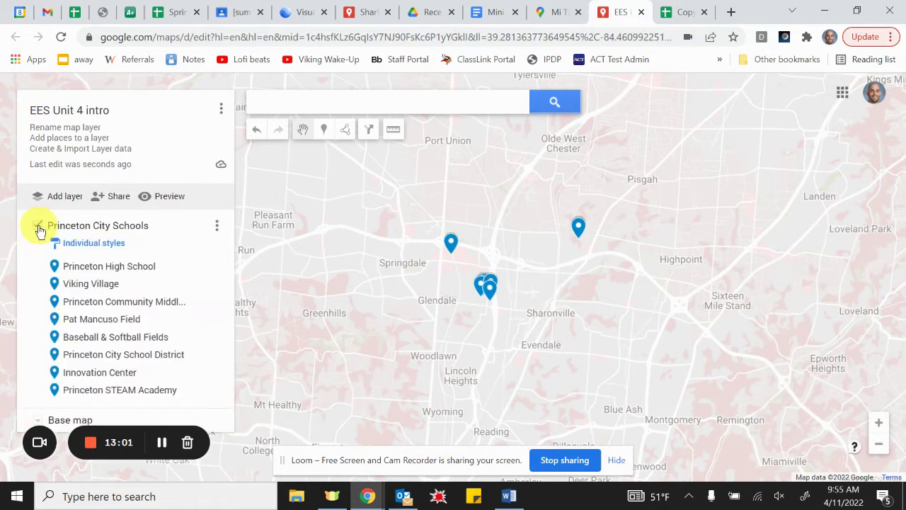
pyautogui.click(38, 226)
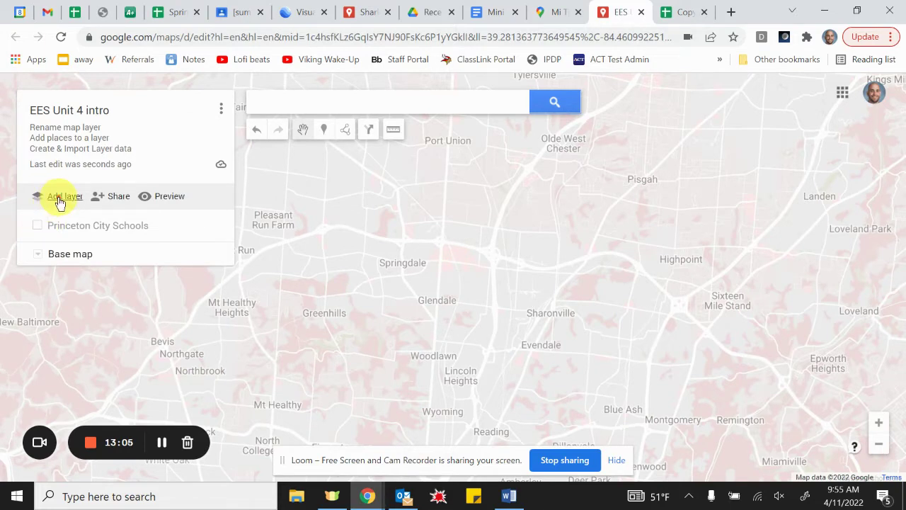
# Add a new map layer and choose the recent Google Drive file "Copy of Restaurant Data Sheet" as its import source.
pyautogui.click(60, 202)
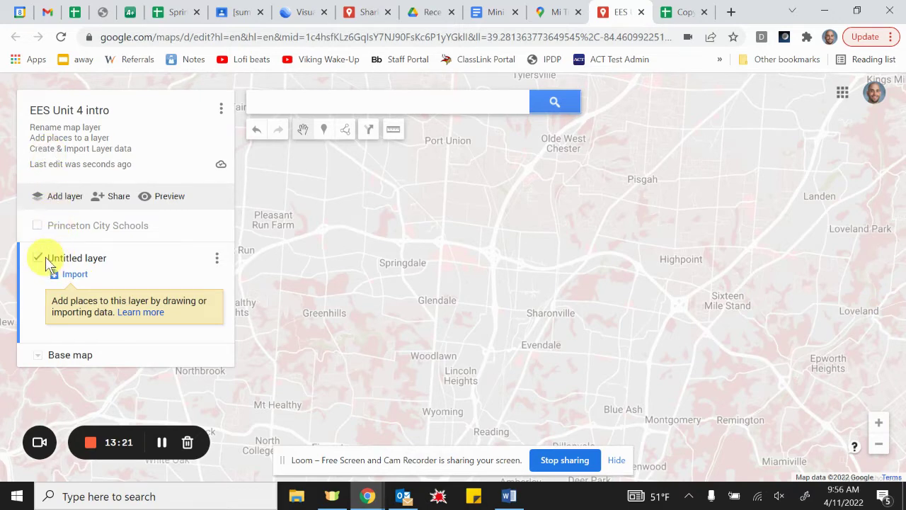
pyautogui.click(75, 275)
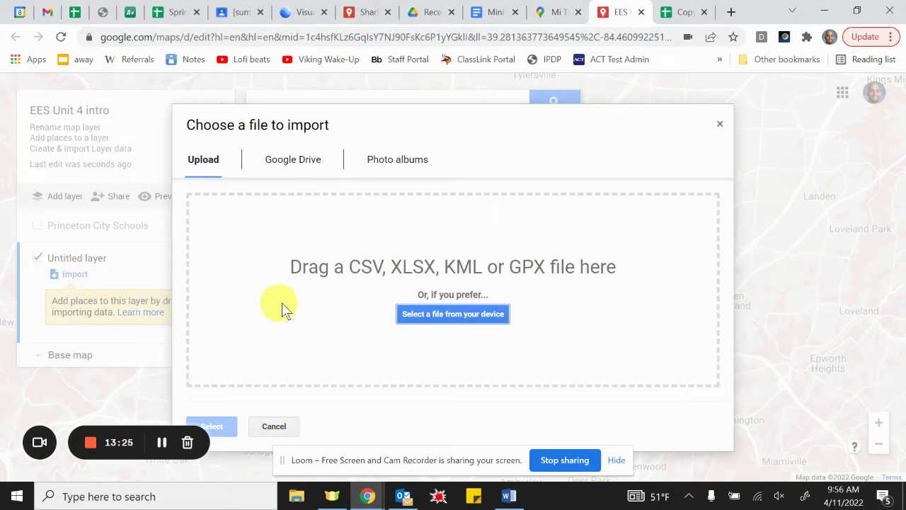
pyautogui.click(301, 163)
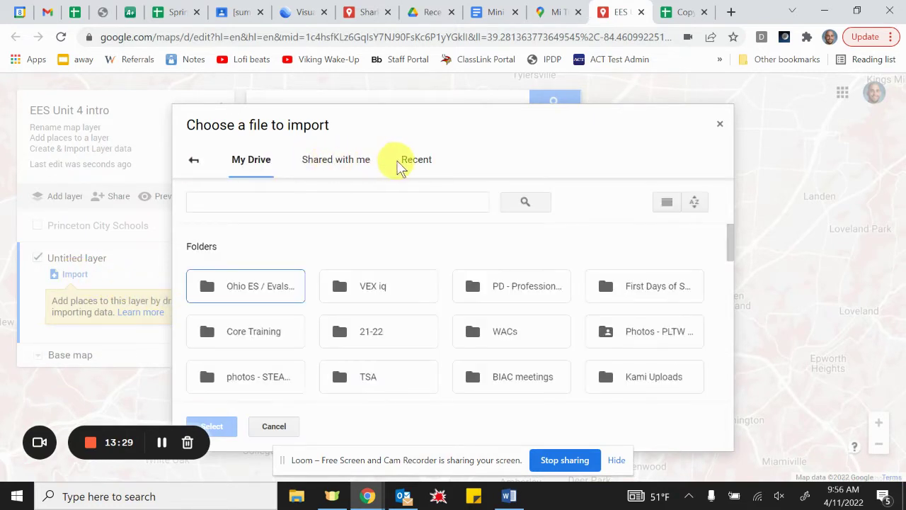
pyautogui.click(422, 161)
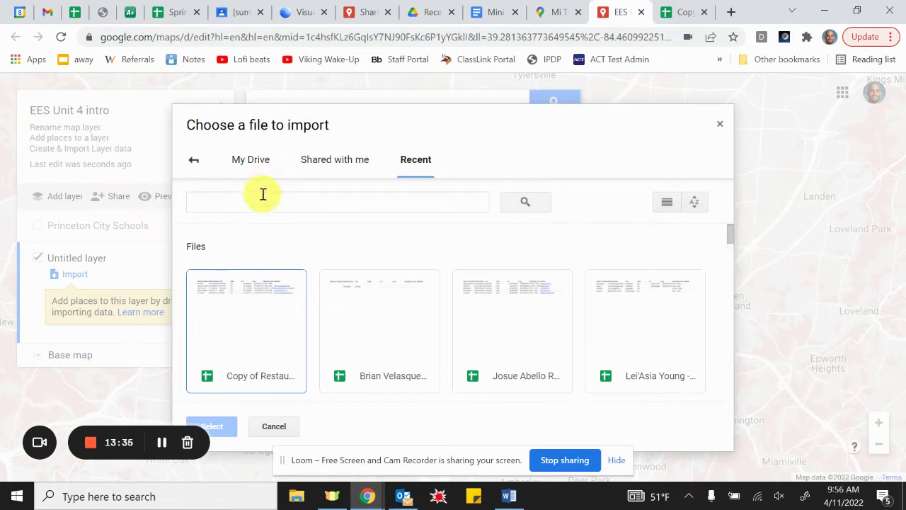
pyautogui.click(247, 311)
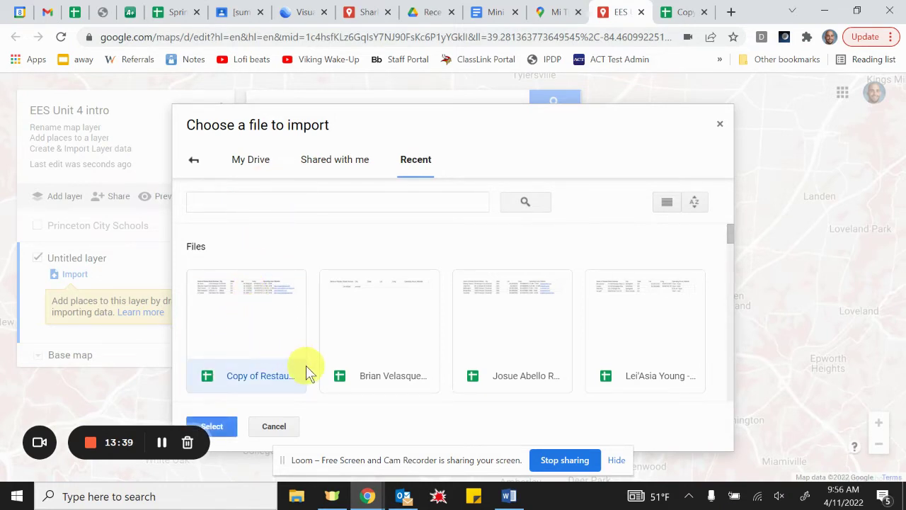
pyautogui.click(228, 429)
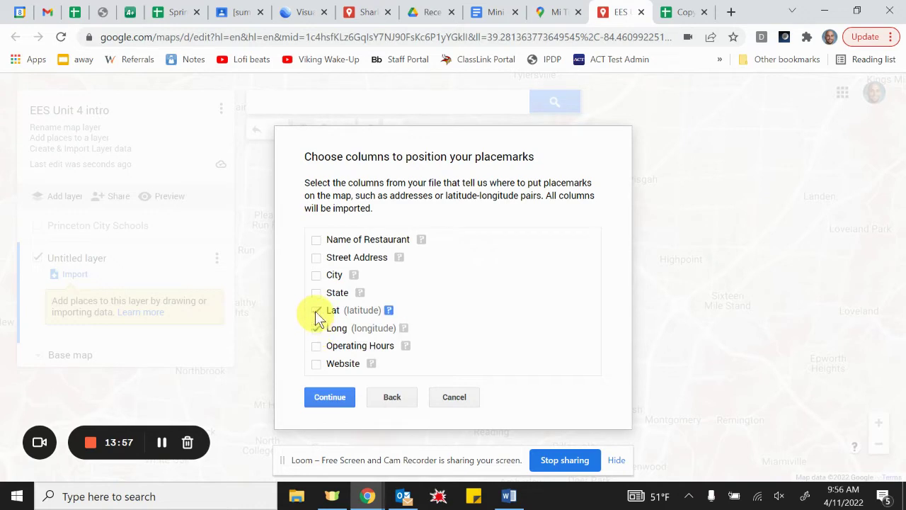
# Position the placemarks using all eight columns, title the markers by Name of Restaurant, and finish the import.
pyautogui.click(317, 258)
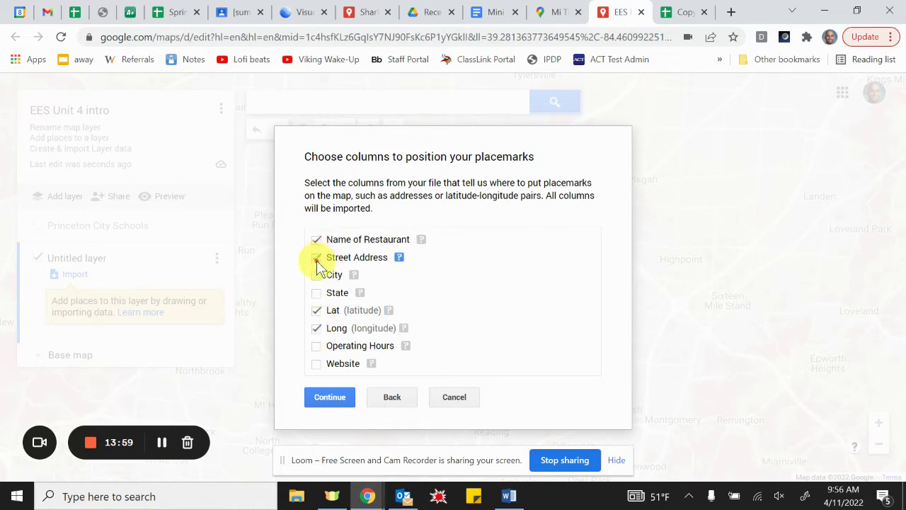
pyautogui.click(317, 292)
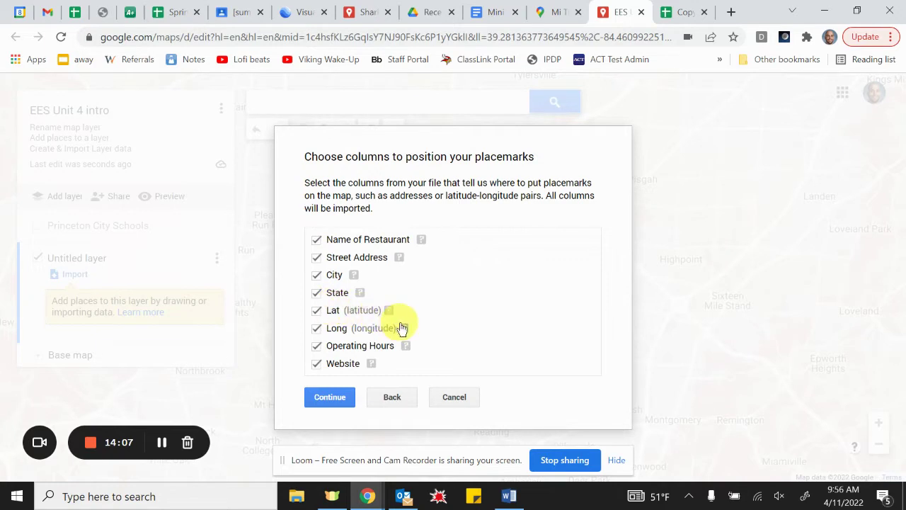
pyautogui.click(343, 398)
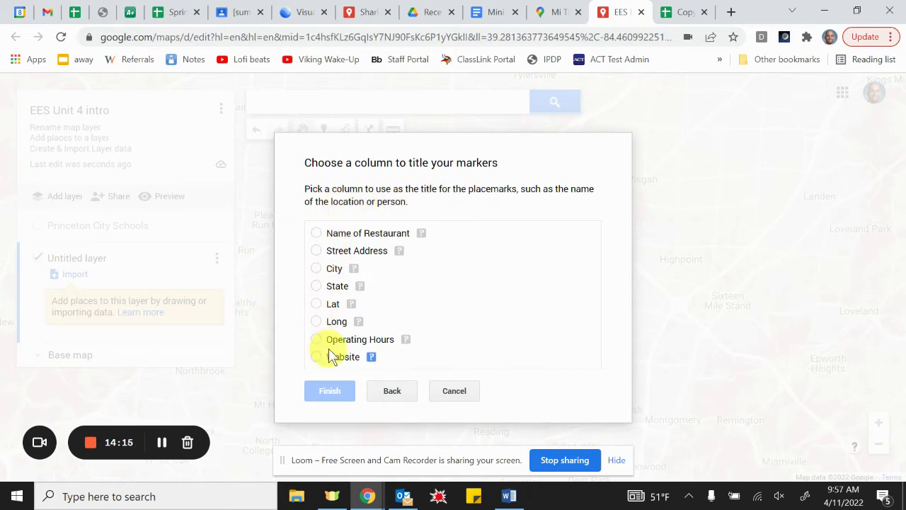
pyautogui.click(319, 232)
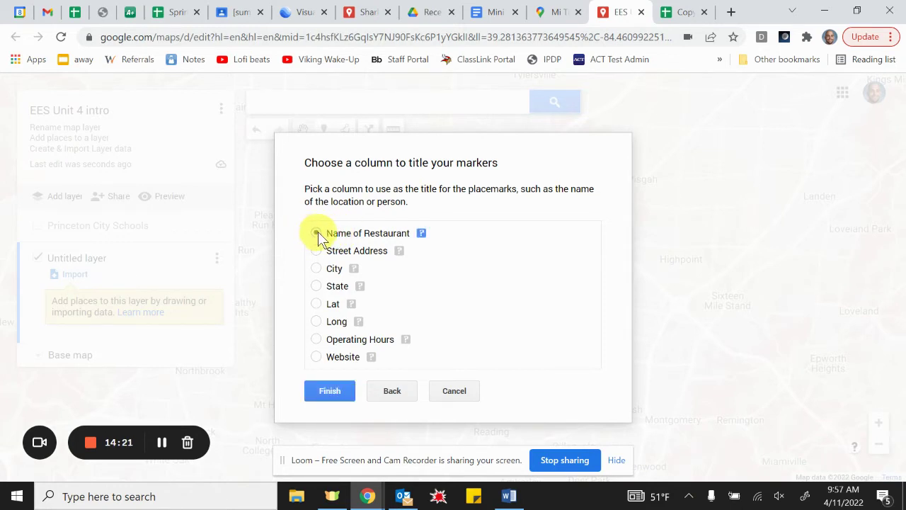
pyautogui.click(330, 391)
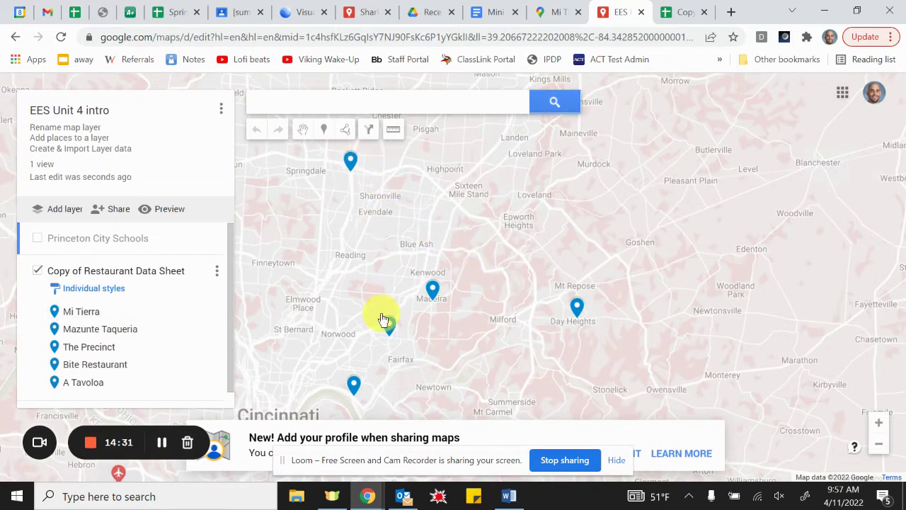
# Examine the imported restaurant markers and the details of The Precinct, Bite Restaurant and A Tavoloa on the map.
pyautogui.scroll(-2, 514, 323)
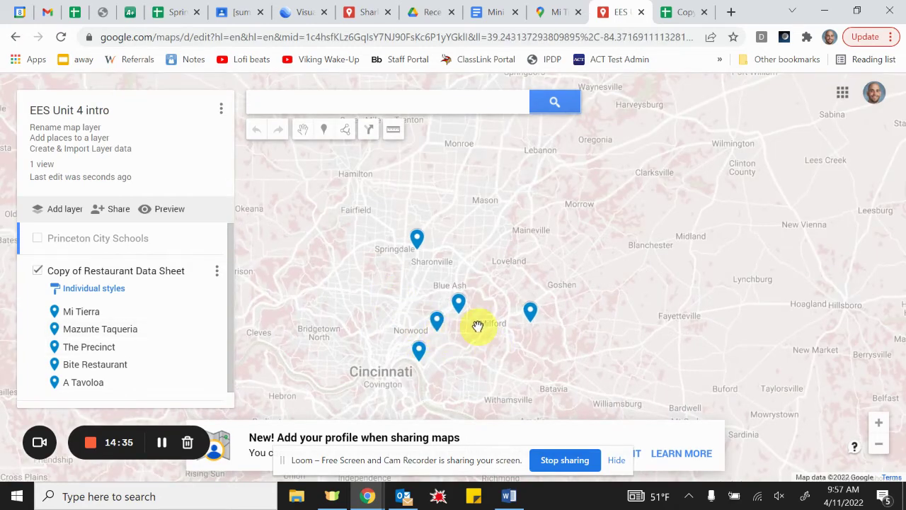
pyautogui.scroll(-2, 476, 324)
pyautogui.scroll(2, 454, 362)
pyautogui.scroll(2, 460, 363)
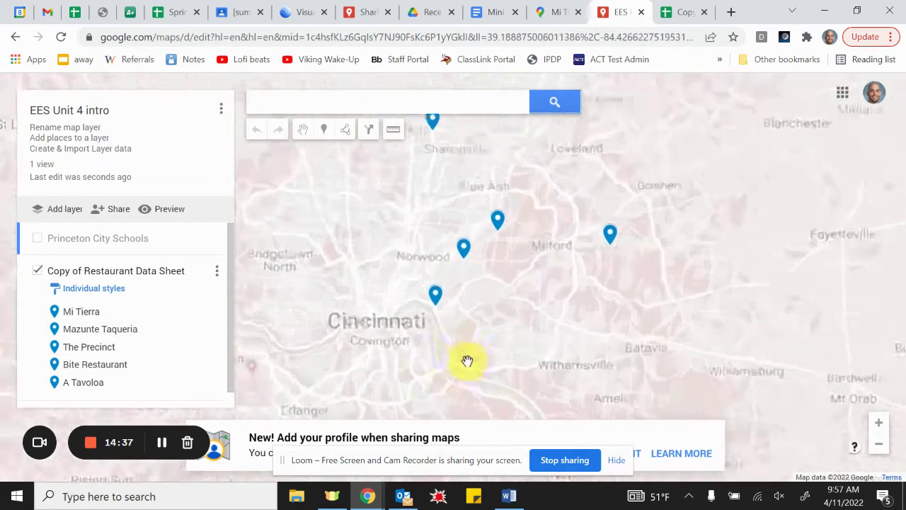
pyautogui.click(427, 280)
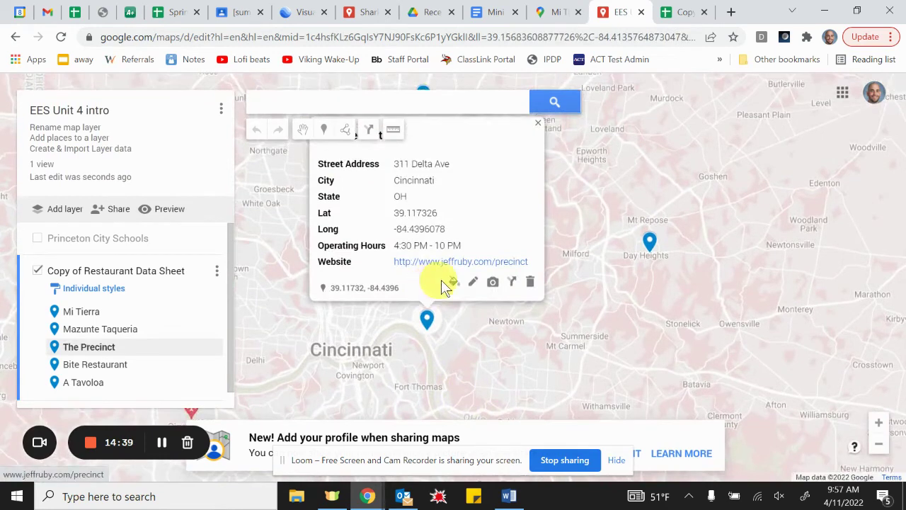
pyautogui.moveTo(602, 284); pyautogui.dragTo(636, 357)
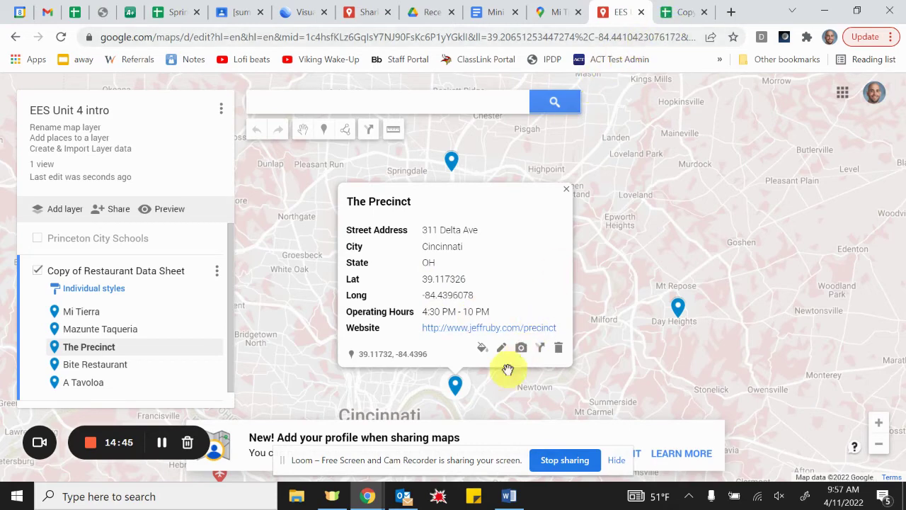
pyautogui.click(678, 308)
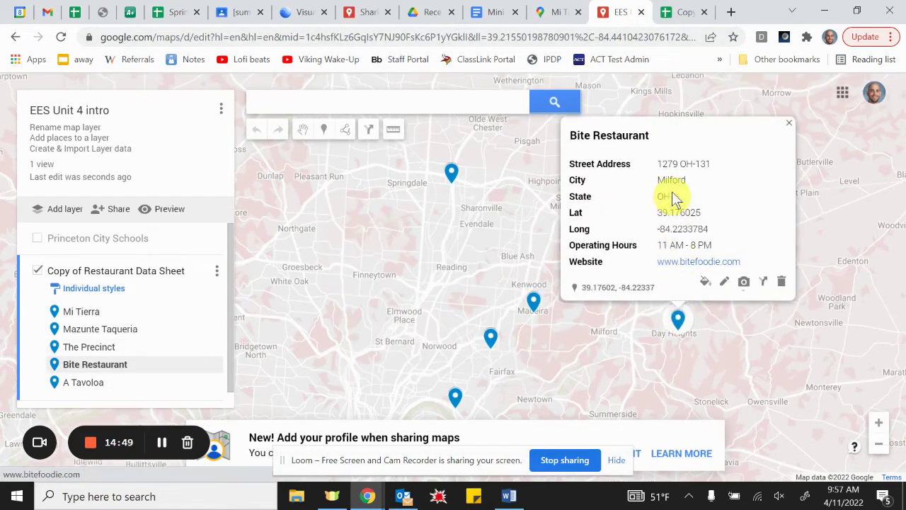
pyautogui.click(534, 303)
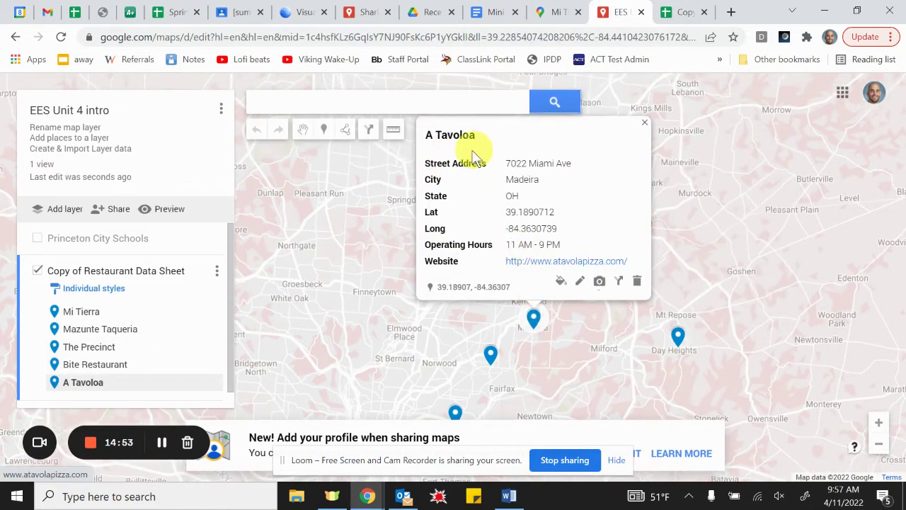
# Correct the restaurant name in cell A6 of the "Copy of Restaurant Data Sheet" spreadsheet to "A Tavola".
pyautogui.click(680, 15)
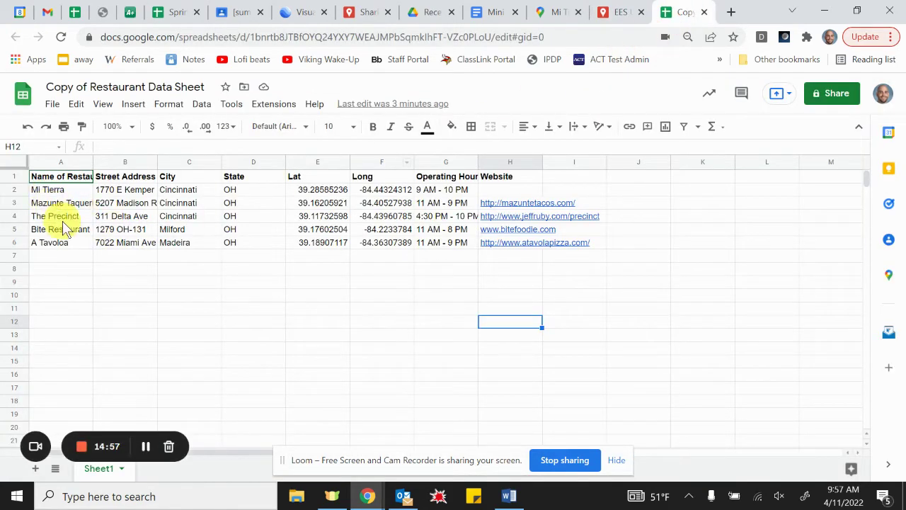
pyautogui.click(66, 242)
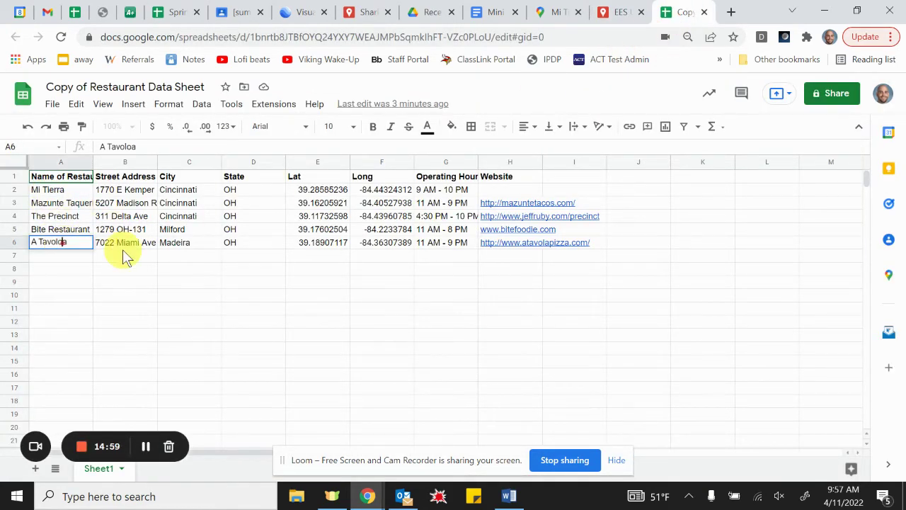
pyautogui.press('Return')
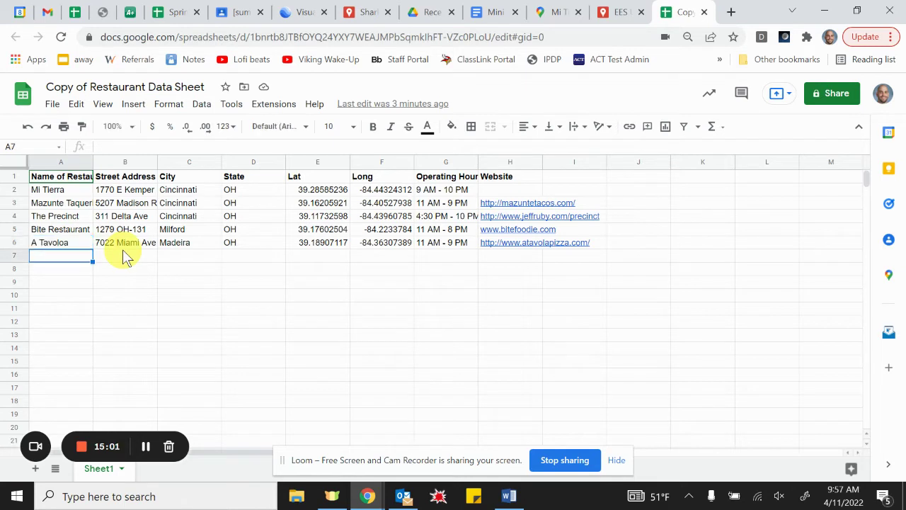
pyautogui.click(72, 247)
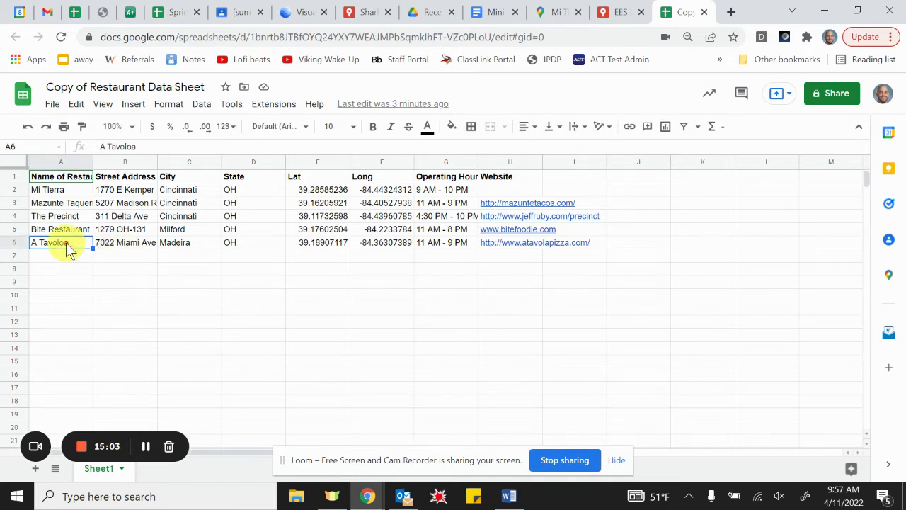
pyautogui.doubleClick(66, 243)
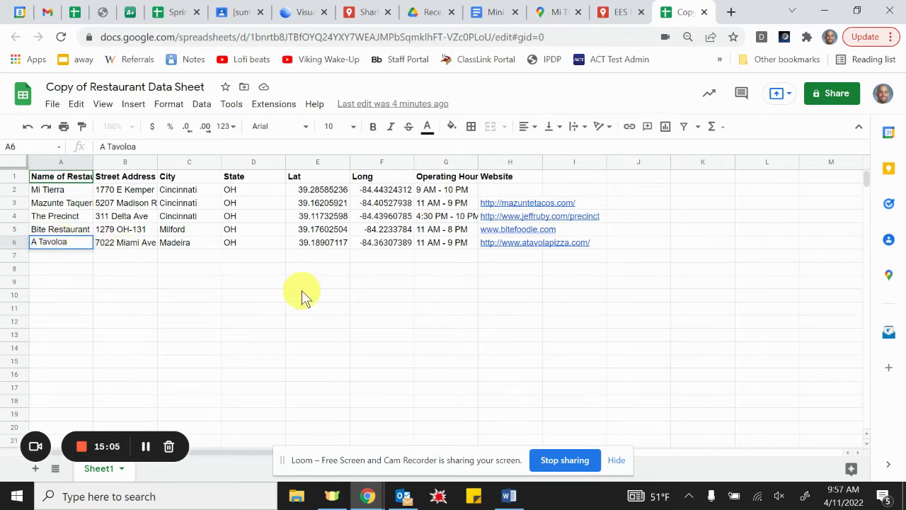
pyautogui.press('Return')
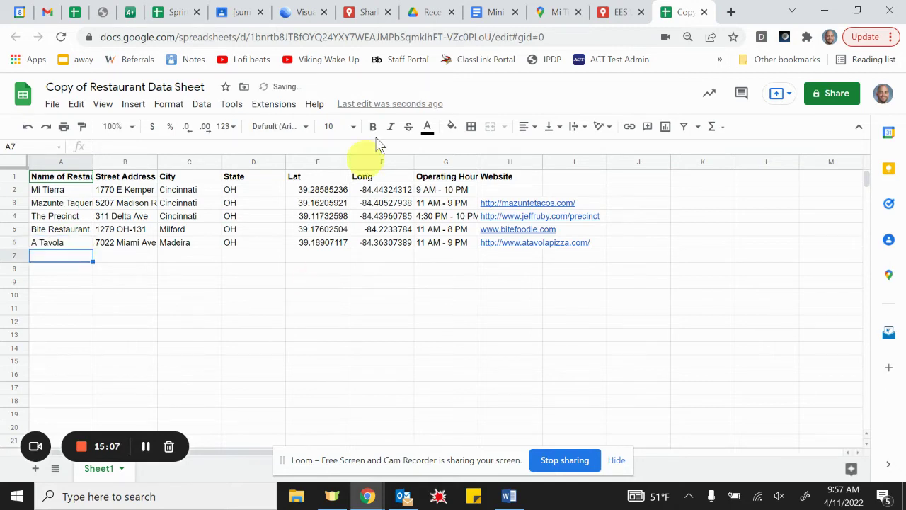
# Reload the custom map, compare the A Tavoloa marker's details with the spreadsheet, and close the details.
pyautogui.click(617, 12)
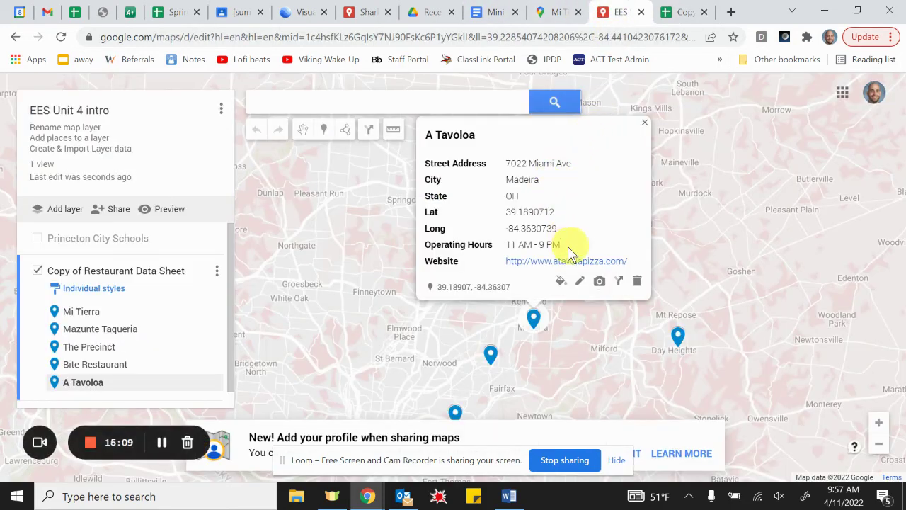
pyautogui.click(63, 37)
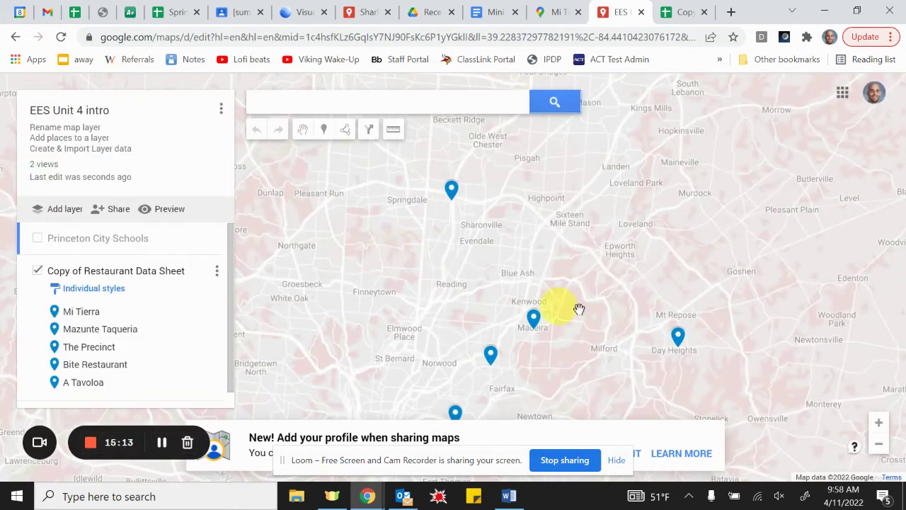
pyautogui.click(534, 324)
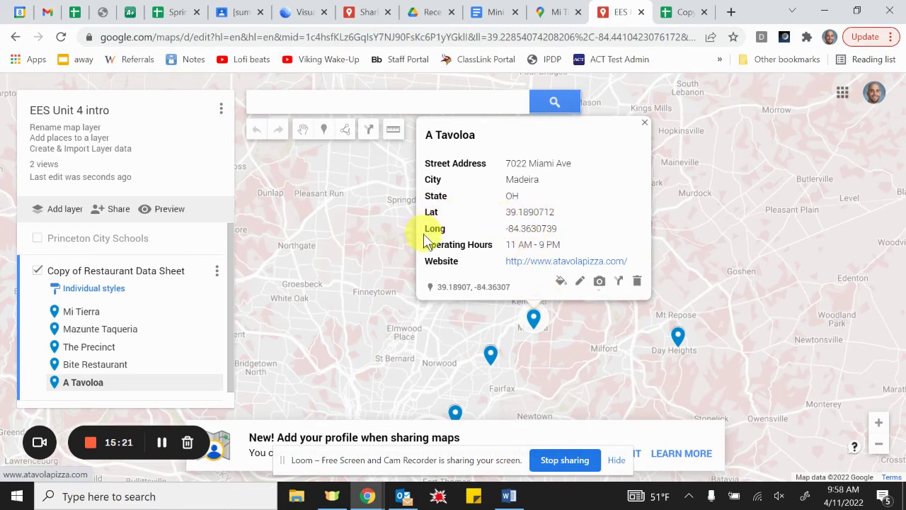
pyautogui.click(684, 12)
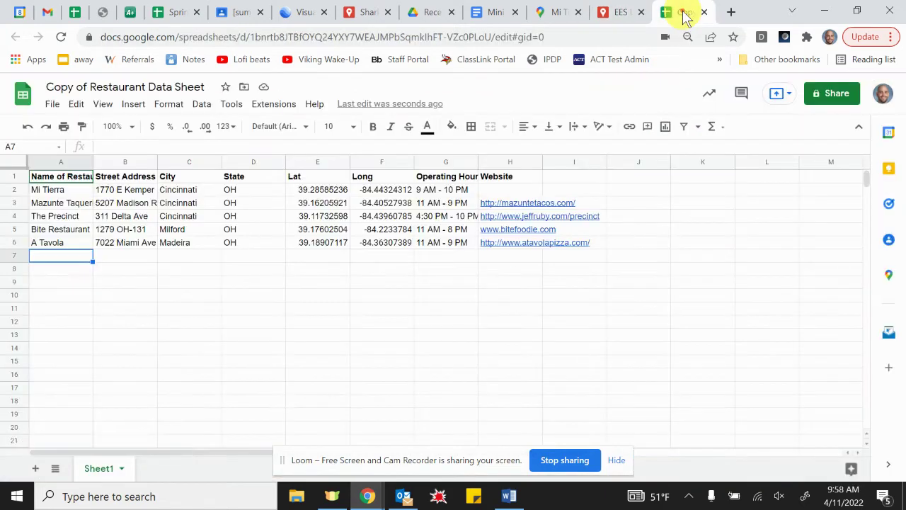
pyautogui.click(613, 13)
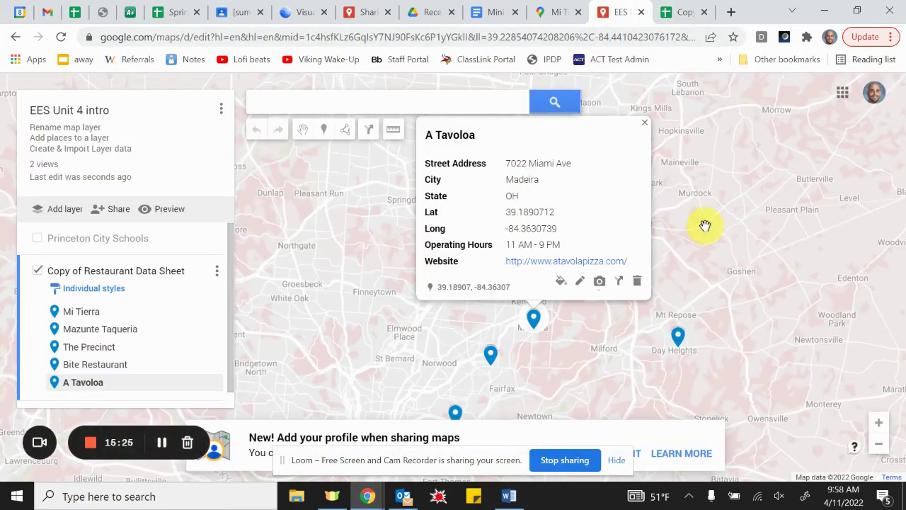
pyautogui.click(645, 124)
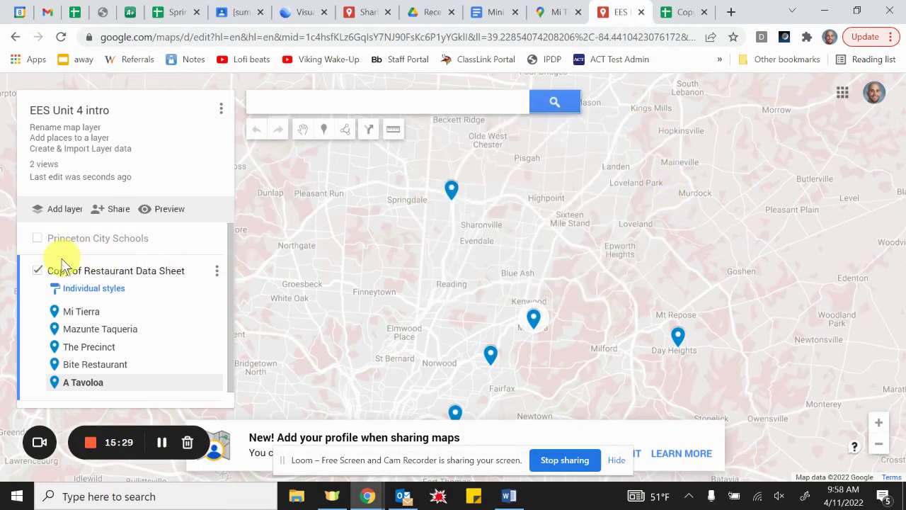
# Toggle the visibility of the restaurant and Princeton City Schools layers and leave both shown on the map.
pyautogui.click(37, 273)
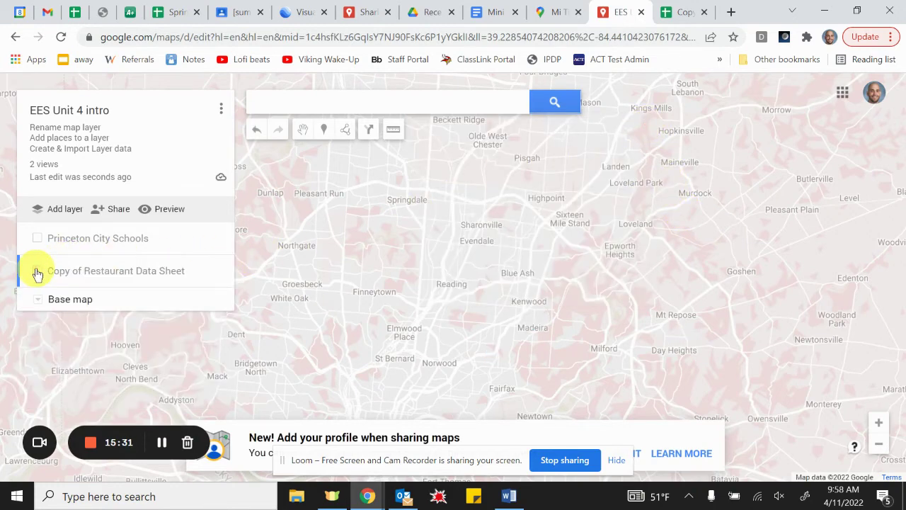
pyautogui.click(37, 272)
pyautogui.click(38, 272)
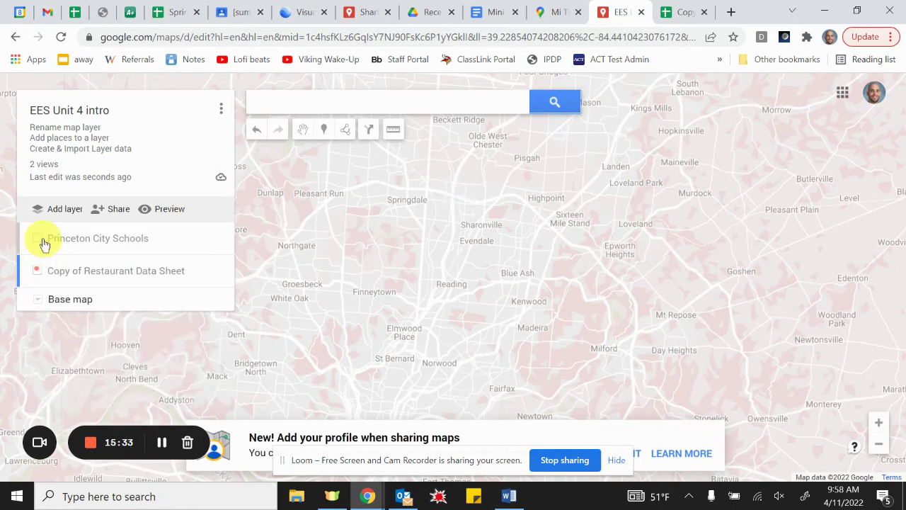
pyautogui.click(39, 239)
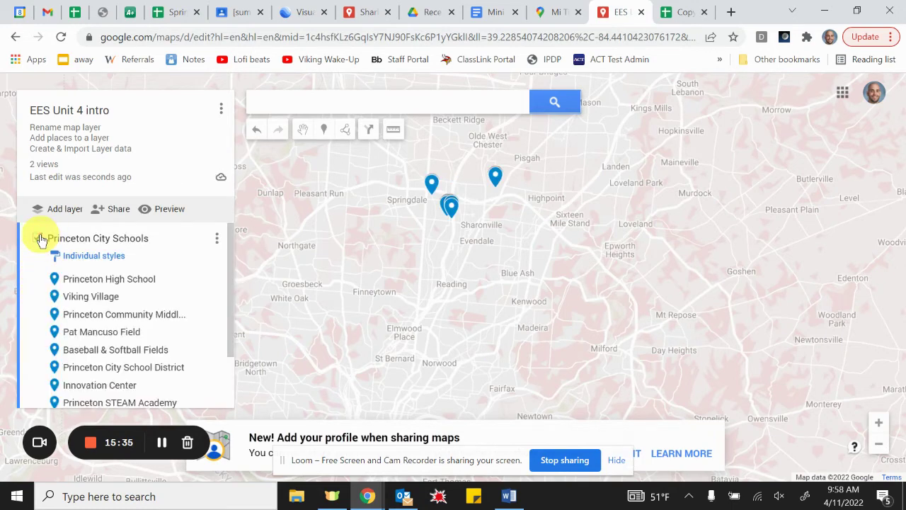
pyautogui.click(39, 238)
pyautogui.click(39, 239)
pyautogui.scroll(-1, 41, 278)
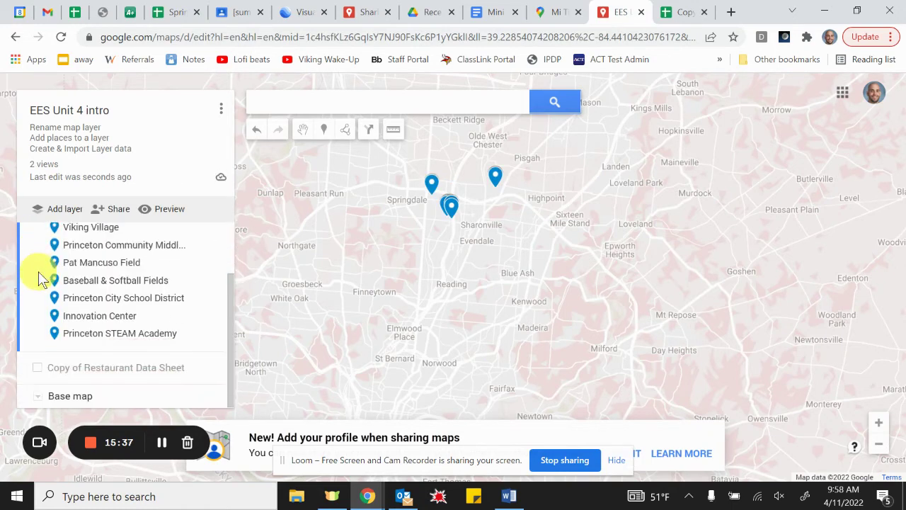
pyautogui.click(38, 367)
pyautogui.click(500, 259)
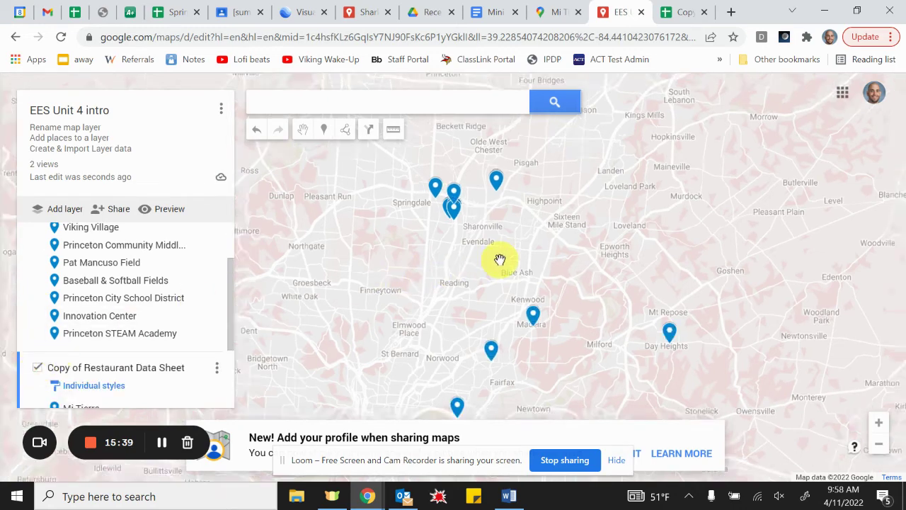
pyautogui.scroll(-1, 499, 259)
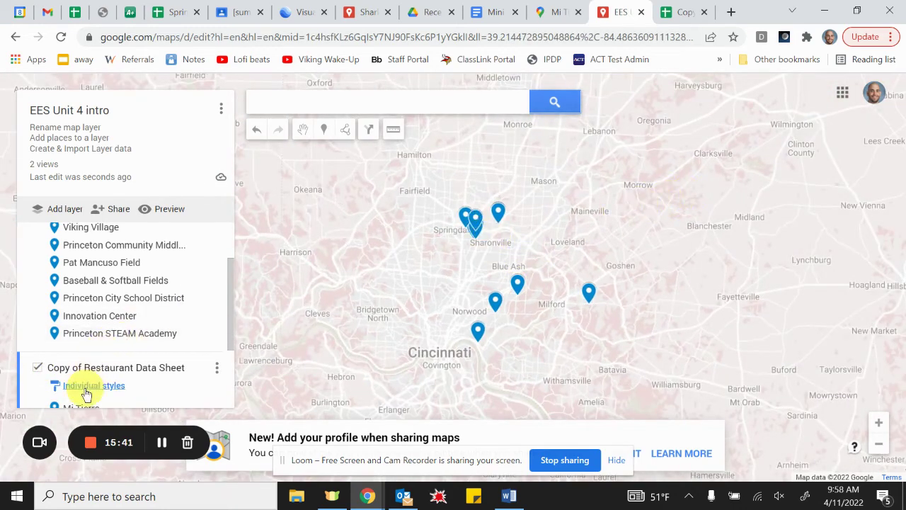
# Try the standard road style for the base map, restore the pale grey style, and close the style choices.
pyautogui.scroll(-2, 85, 394)
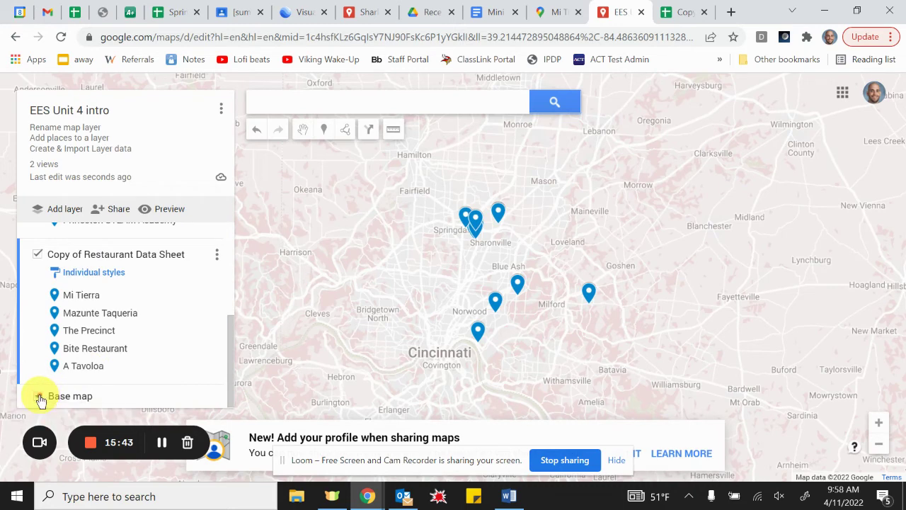
pyautogui.click(40, 398)
pyautogui.click(80, 270)
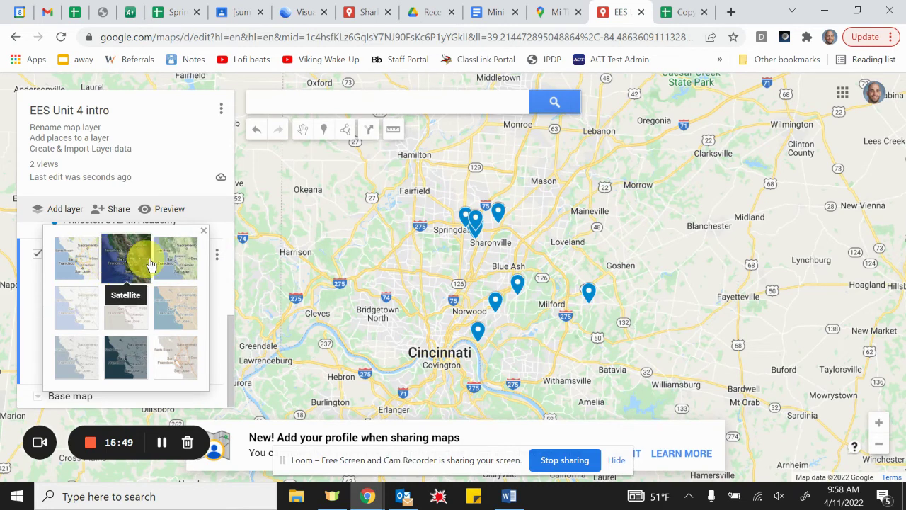
pyautogui.click(132, 315)
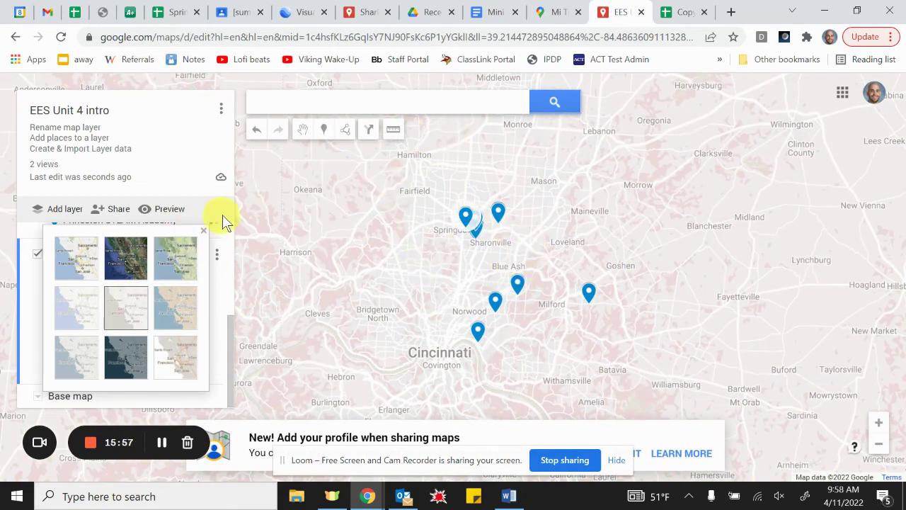
pyautogui.click(204, 231)
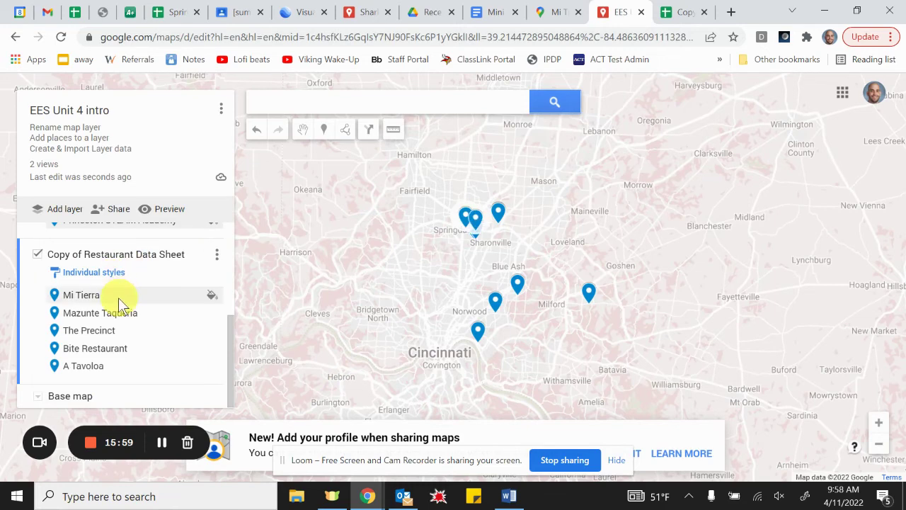
# Check the restaurant spreadsheet, review the restaurant layer's data table on the map, and close the table and the Mi Tierra details.
pyautogui.click(684, 12)
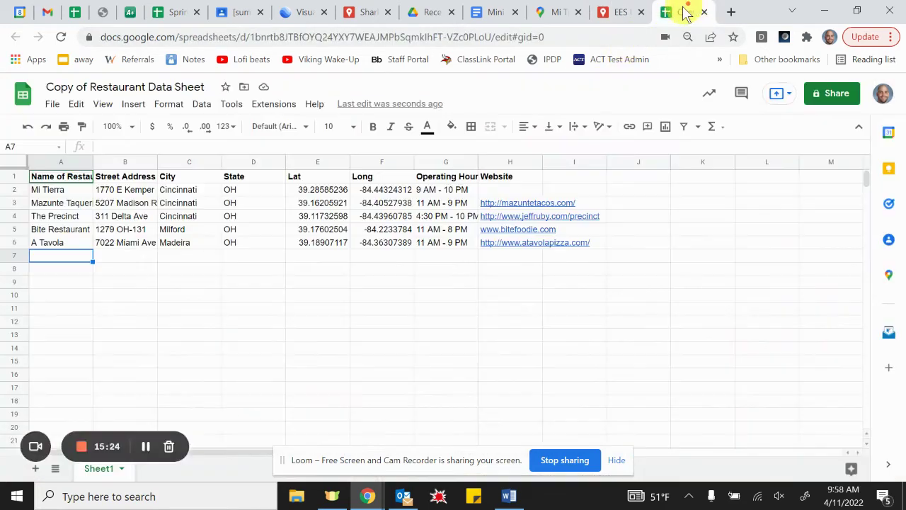
pyautogui.click(611, 12)
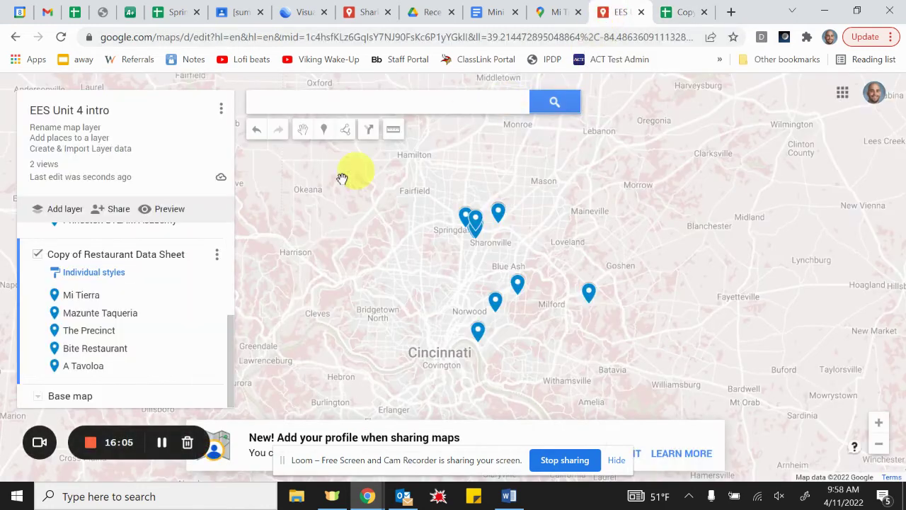
pyautogui.scroll(2, 134, 290)
pyautogui.scroll(-2, 141, 339)
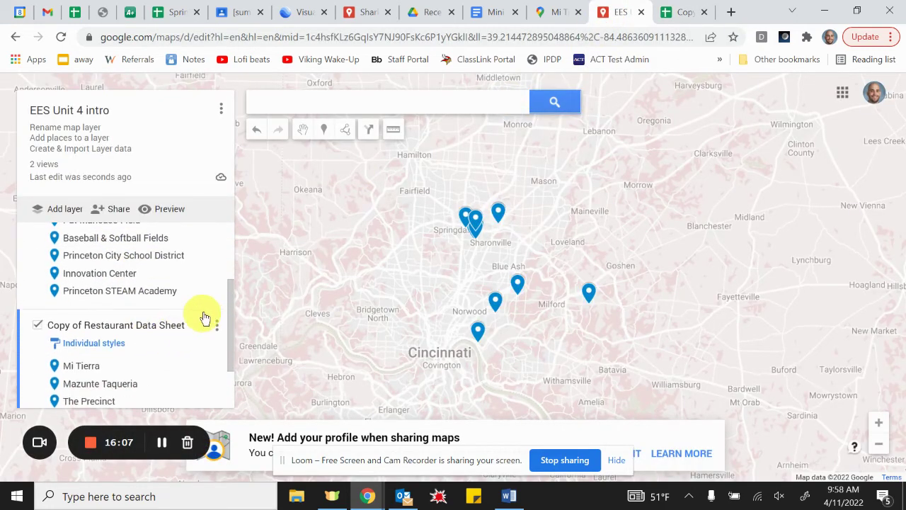
pyautogui.click(216, 329)
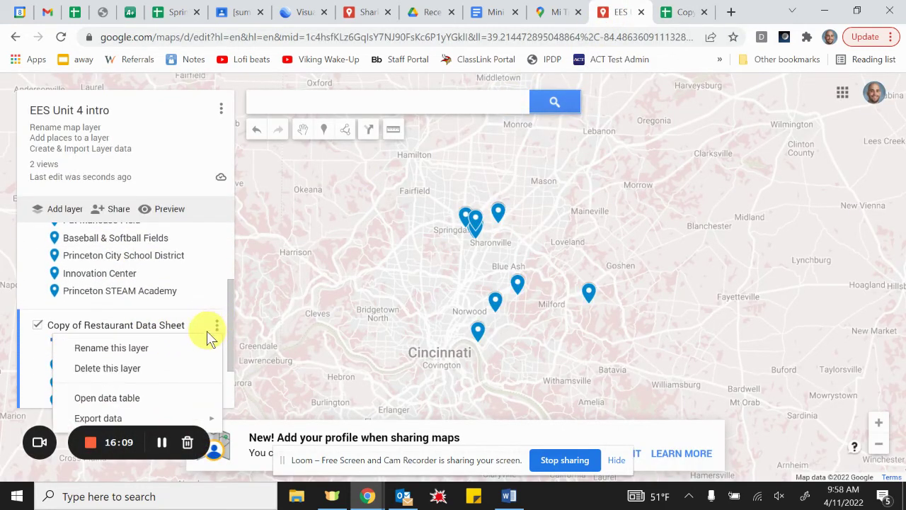
pyautogui.click(186, 399)
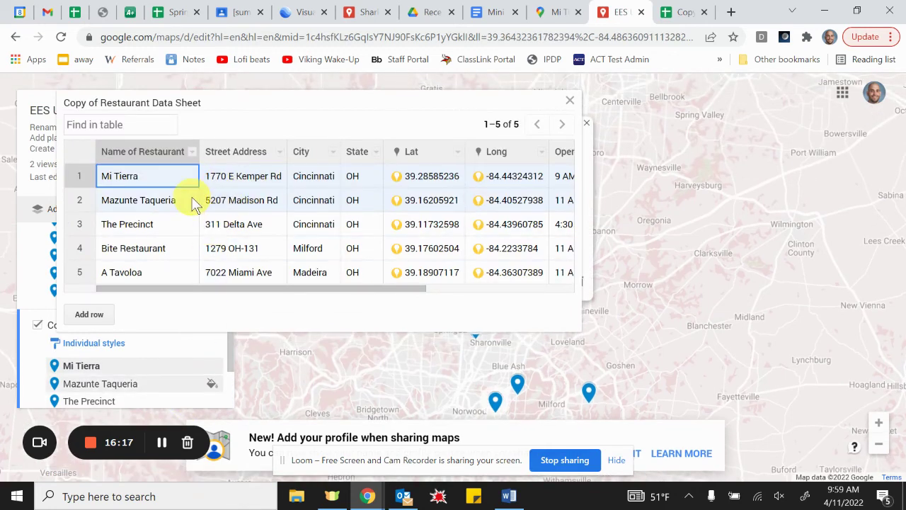
pyautogui.moveTo(174, 287); pyautogui.dragTo(152, 290)
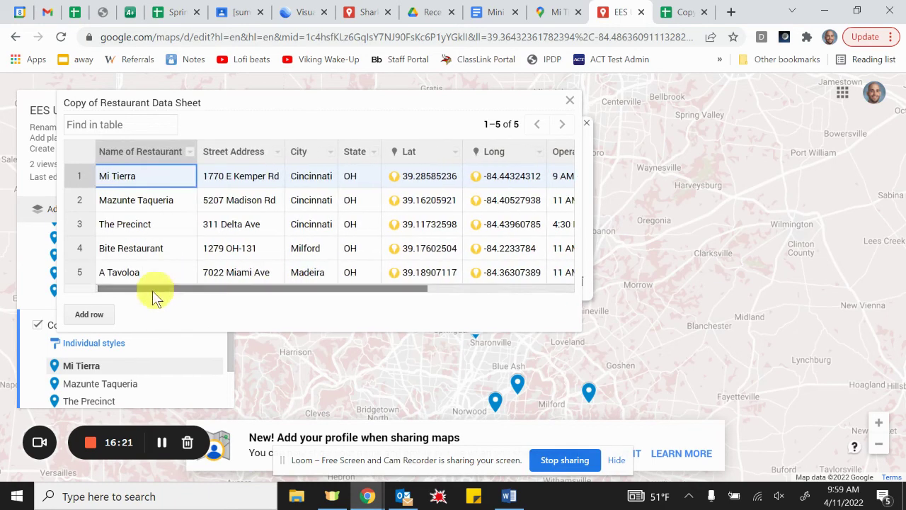
pyautogui.click(570, 100)
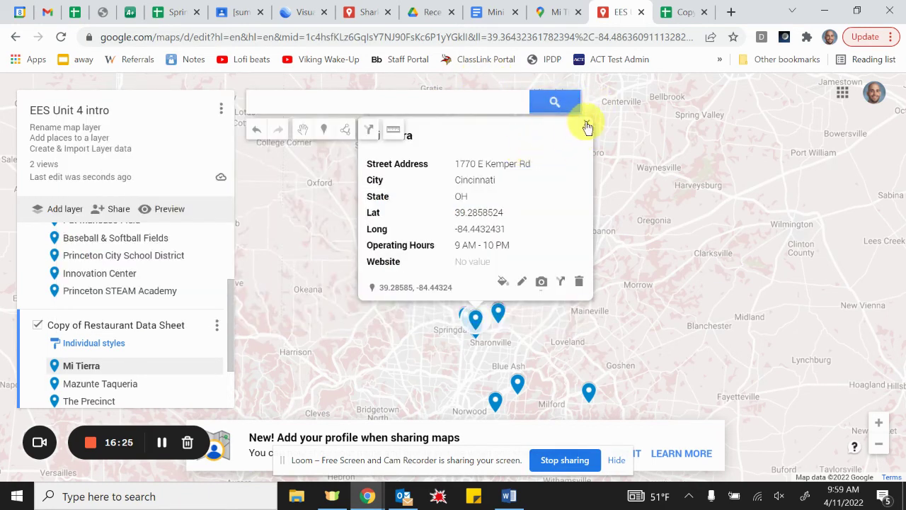
pyautogui.click(587, 128)
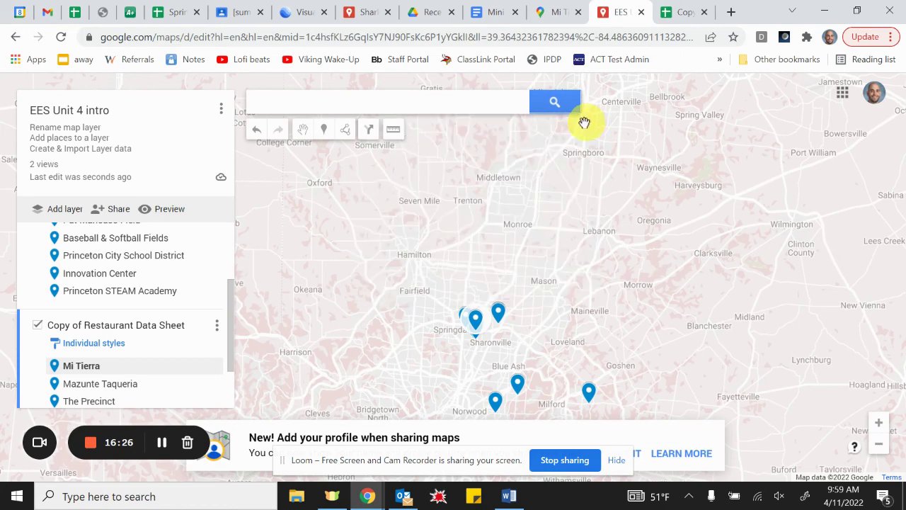
# Hide both the "Copy of Restaurant Data Sheet" layer and the "Princeton City Schools" layer on the map.
pyautogui.click(40, 326)
pyautogui.scroll(3, 36, 263)
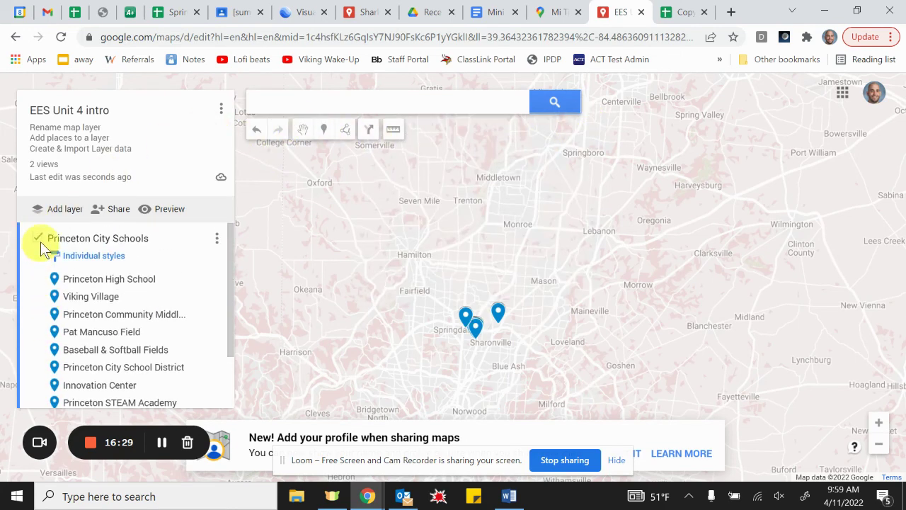
pyautogui.click(39, 238)
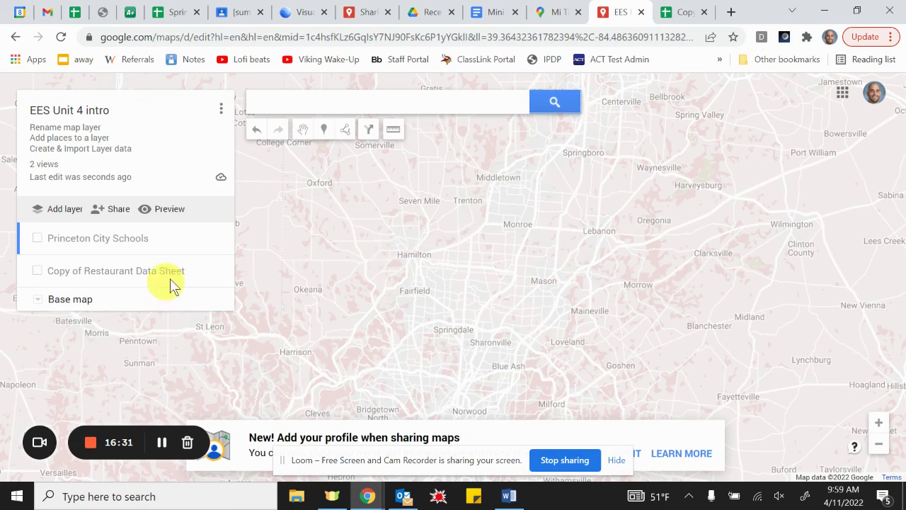